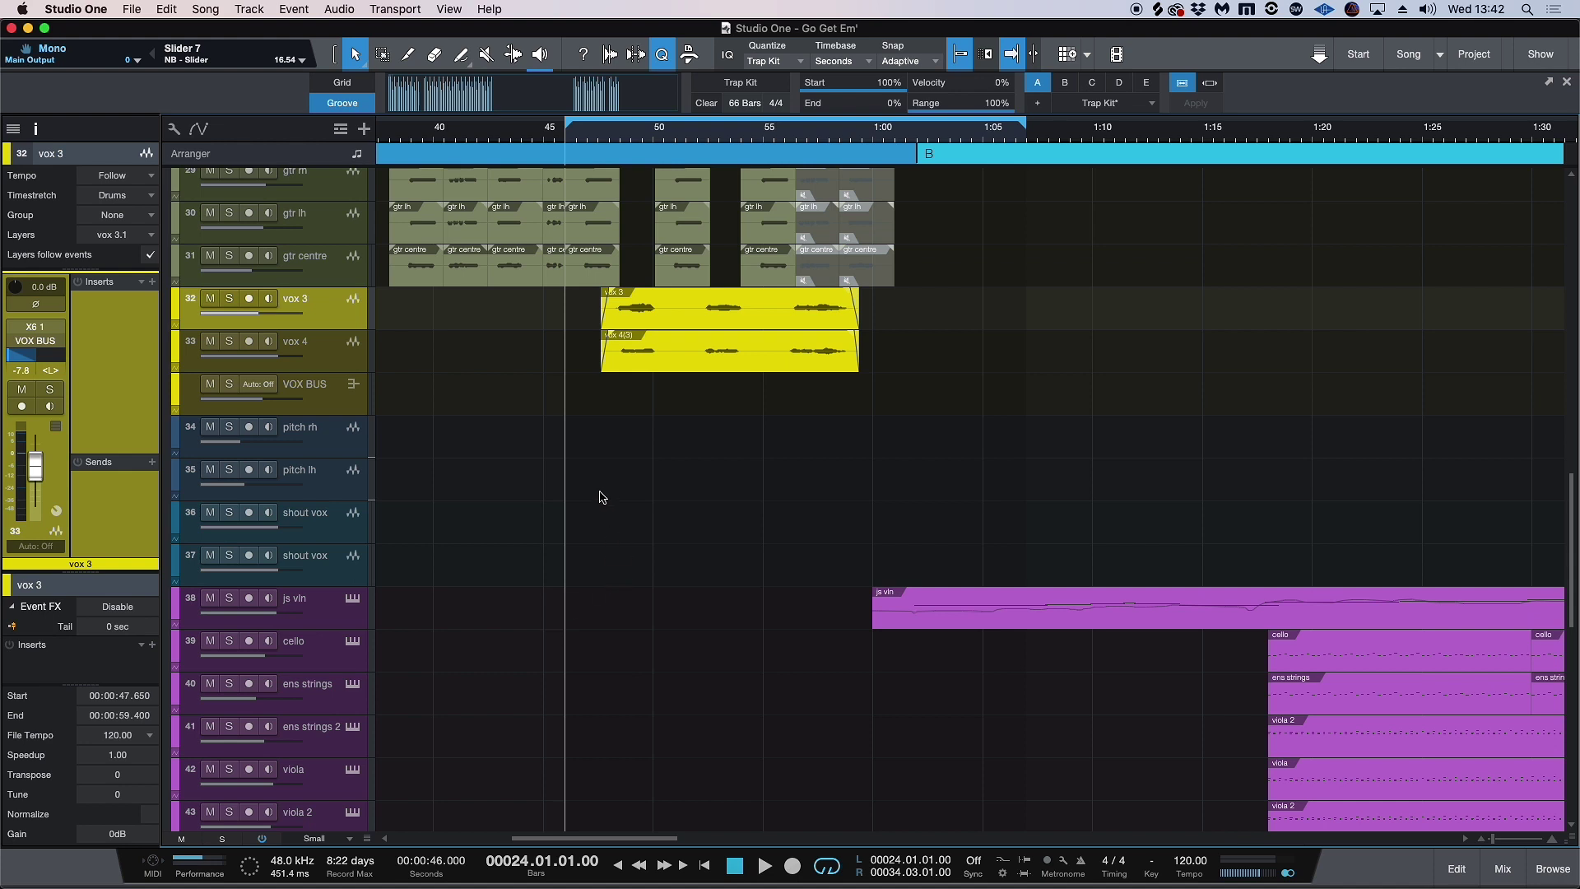
Play the song briefly, then return the playback position to the vocal doubles' start
{"action": "key", "text": "space"}
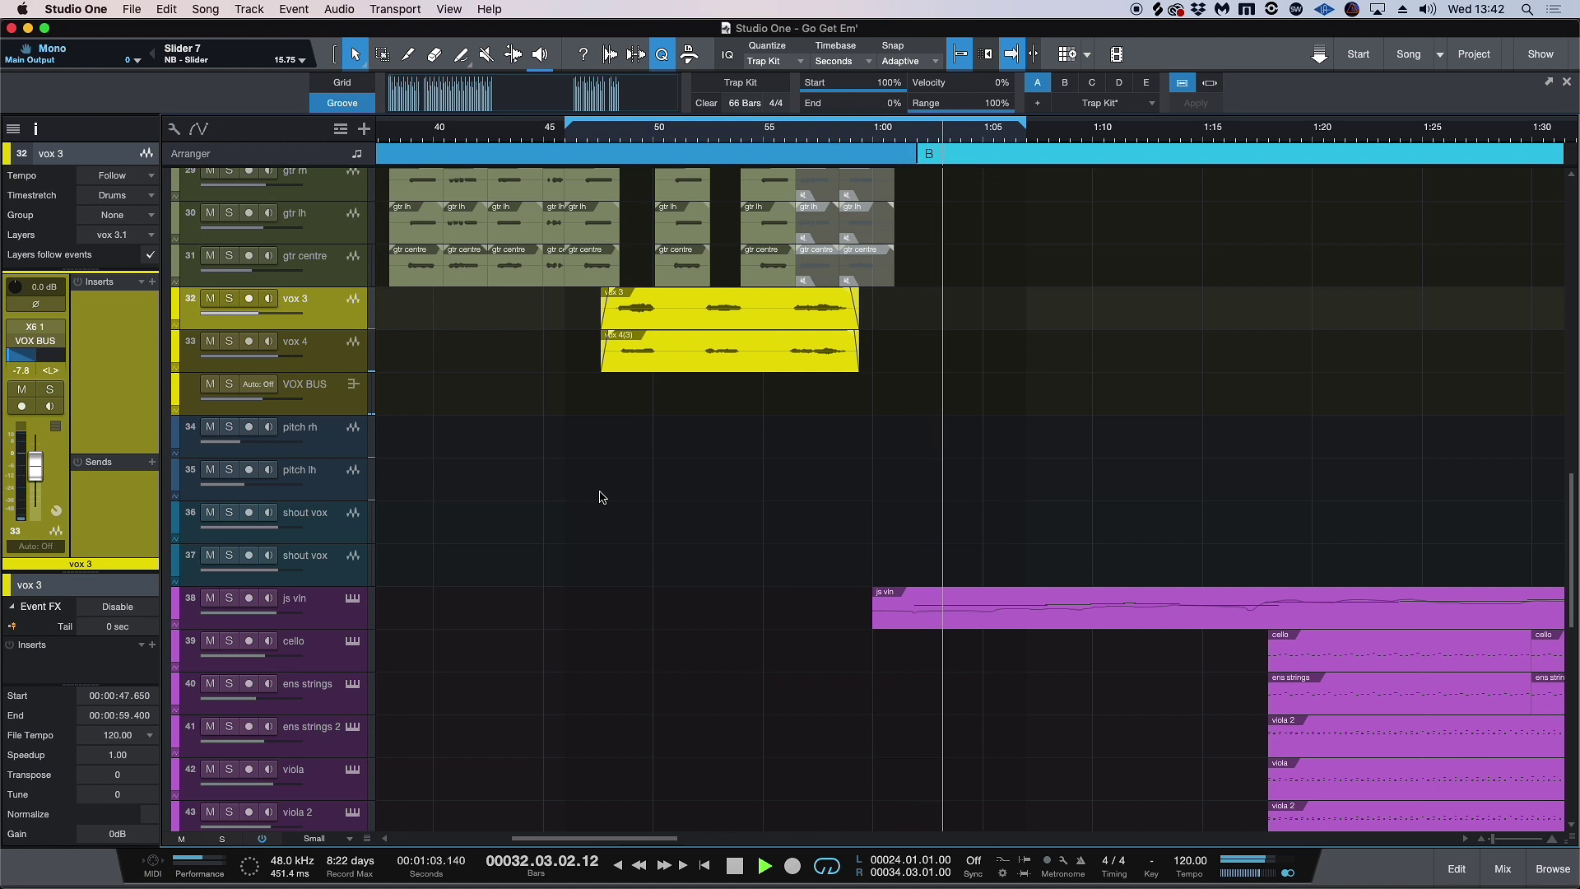
{"action": "key", "text": "space"}
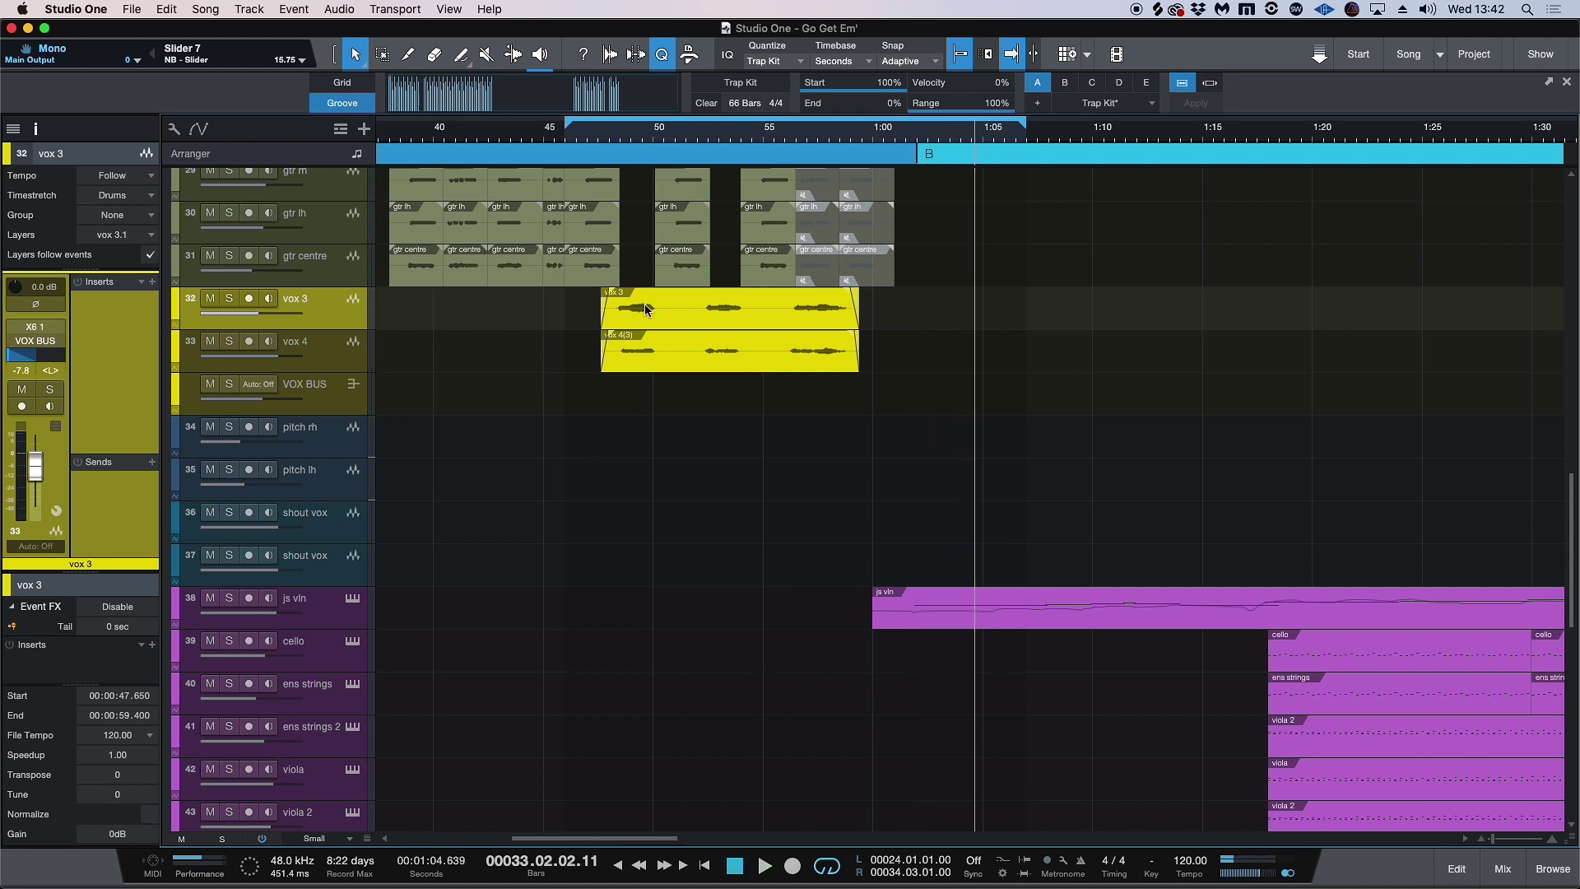
{"action": "left_click", "coordinate": [596, 136]}
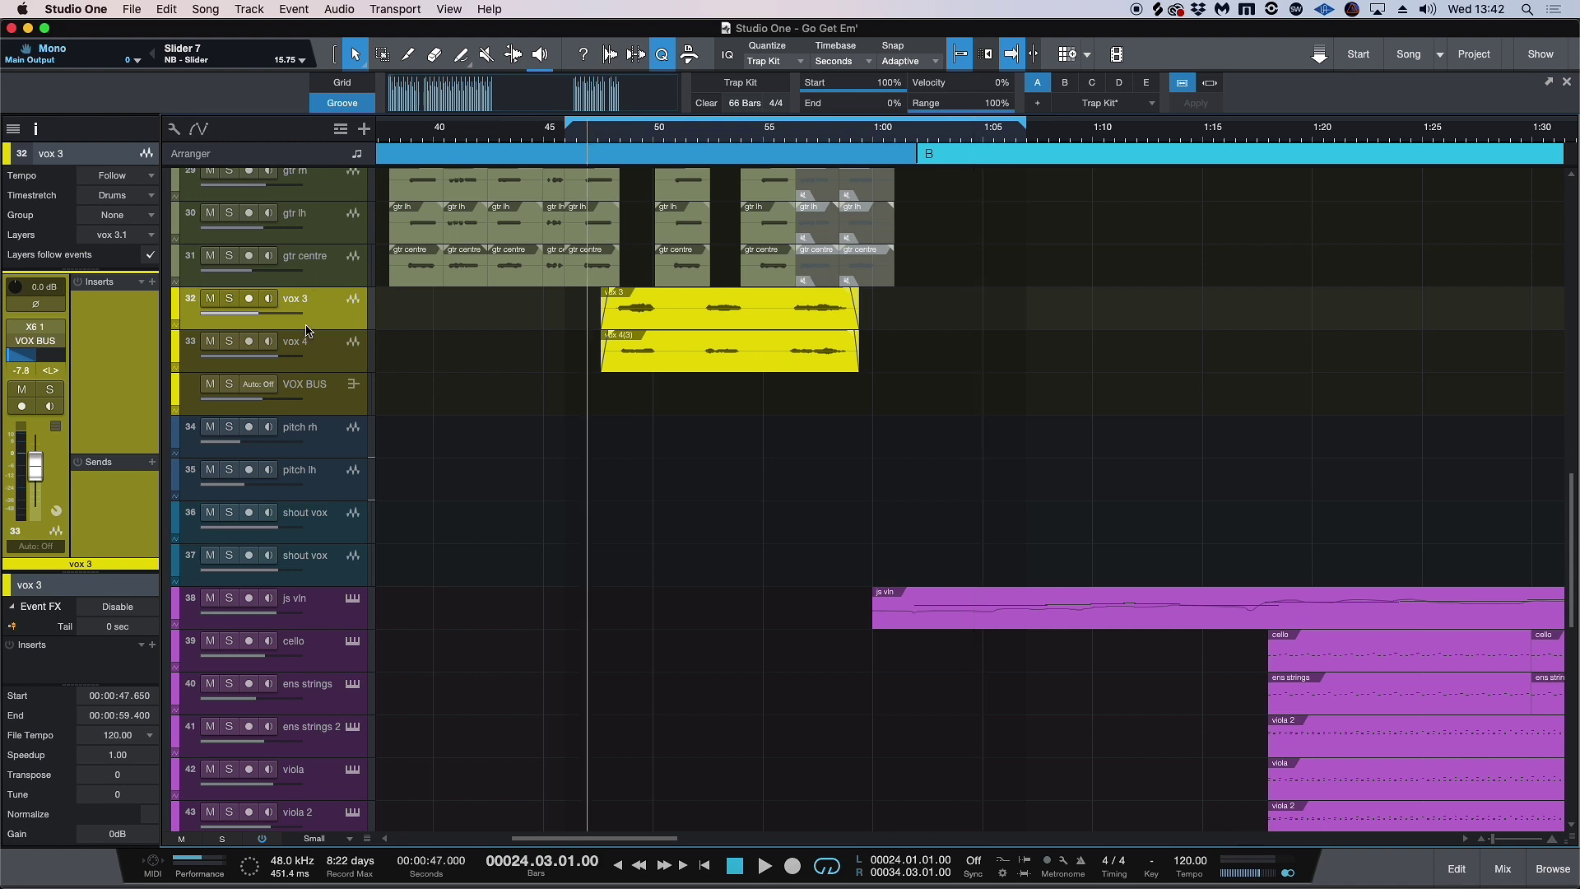
{"action": "left_click", "coordinate": [326, 356]}
{"action": "left_click", "coordinate": [334, 319]}
Solo vox 4 and vox 3, zoom in on their events, and play back the two doubles
{"action": "left_click", "coordinate": [251, 352]}
{"action": "left_click", "coordinate": [228, 341]}
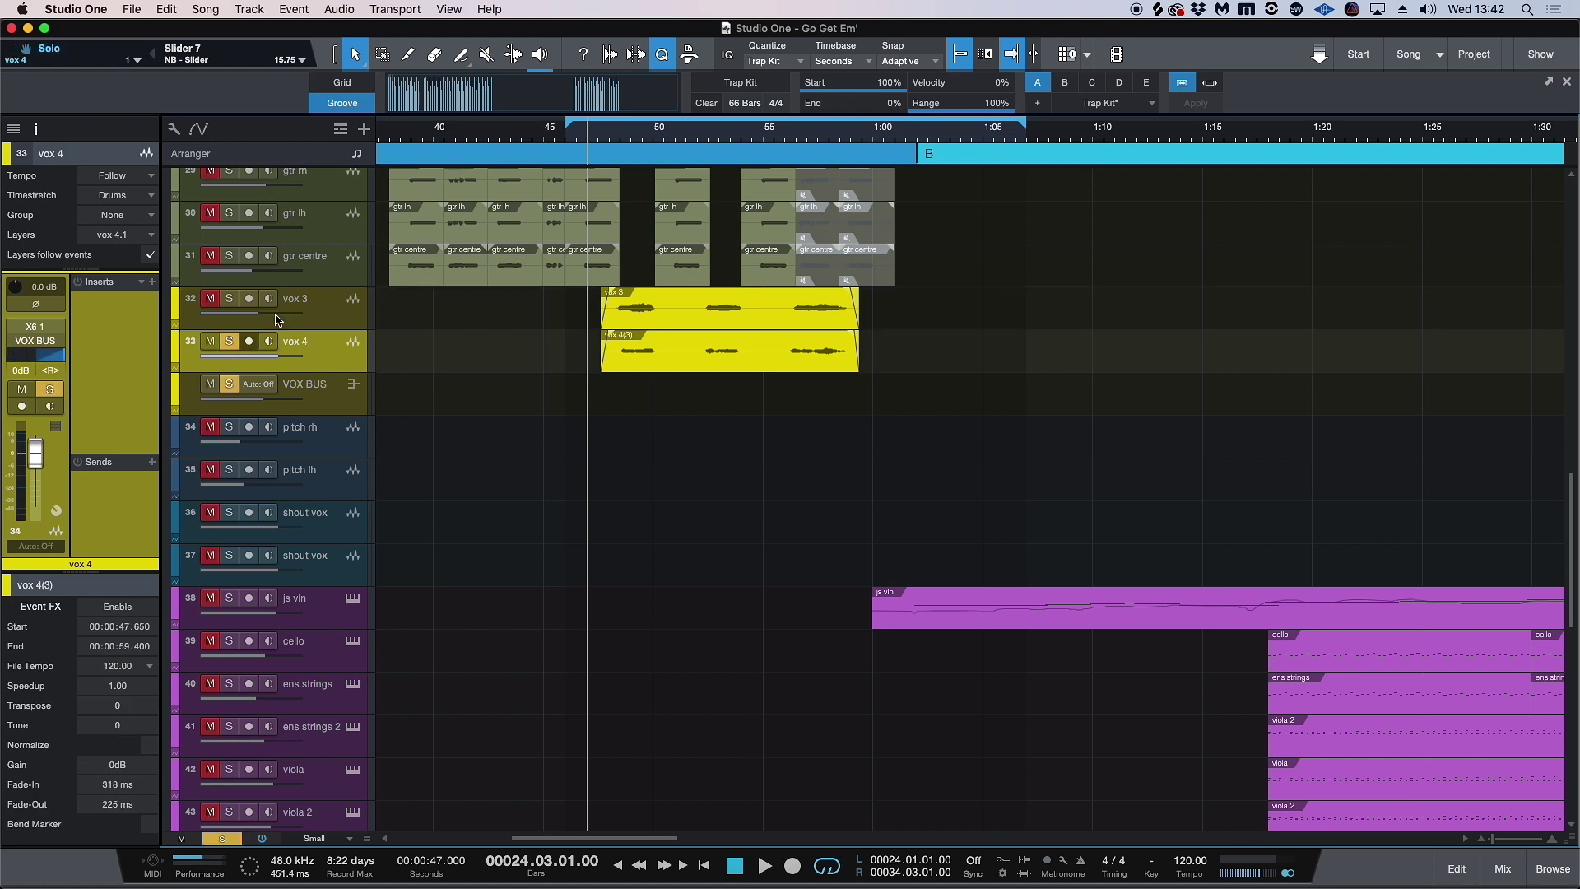
{"action": "key", "text": "e"}
{"action": "left_click", "coordinate": [624, 137]}
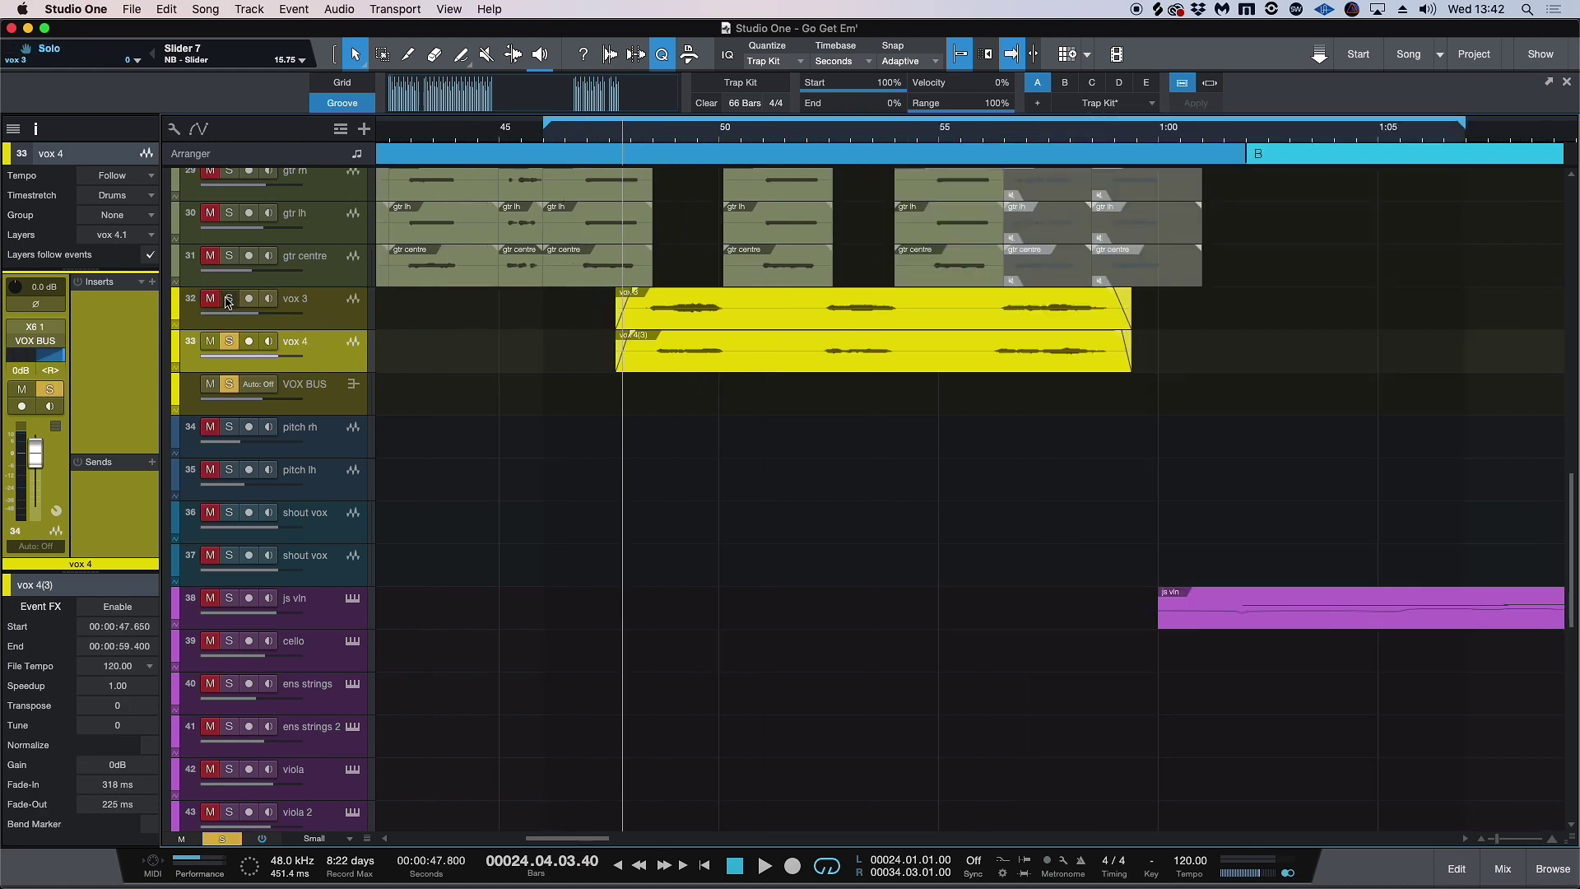
{"action": "left_click", "coordinate": [228, 298]}
{"action": "key", "text": "e"}
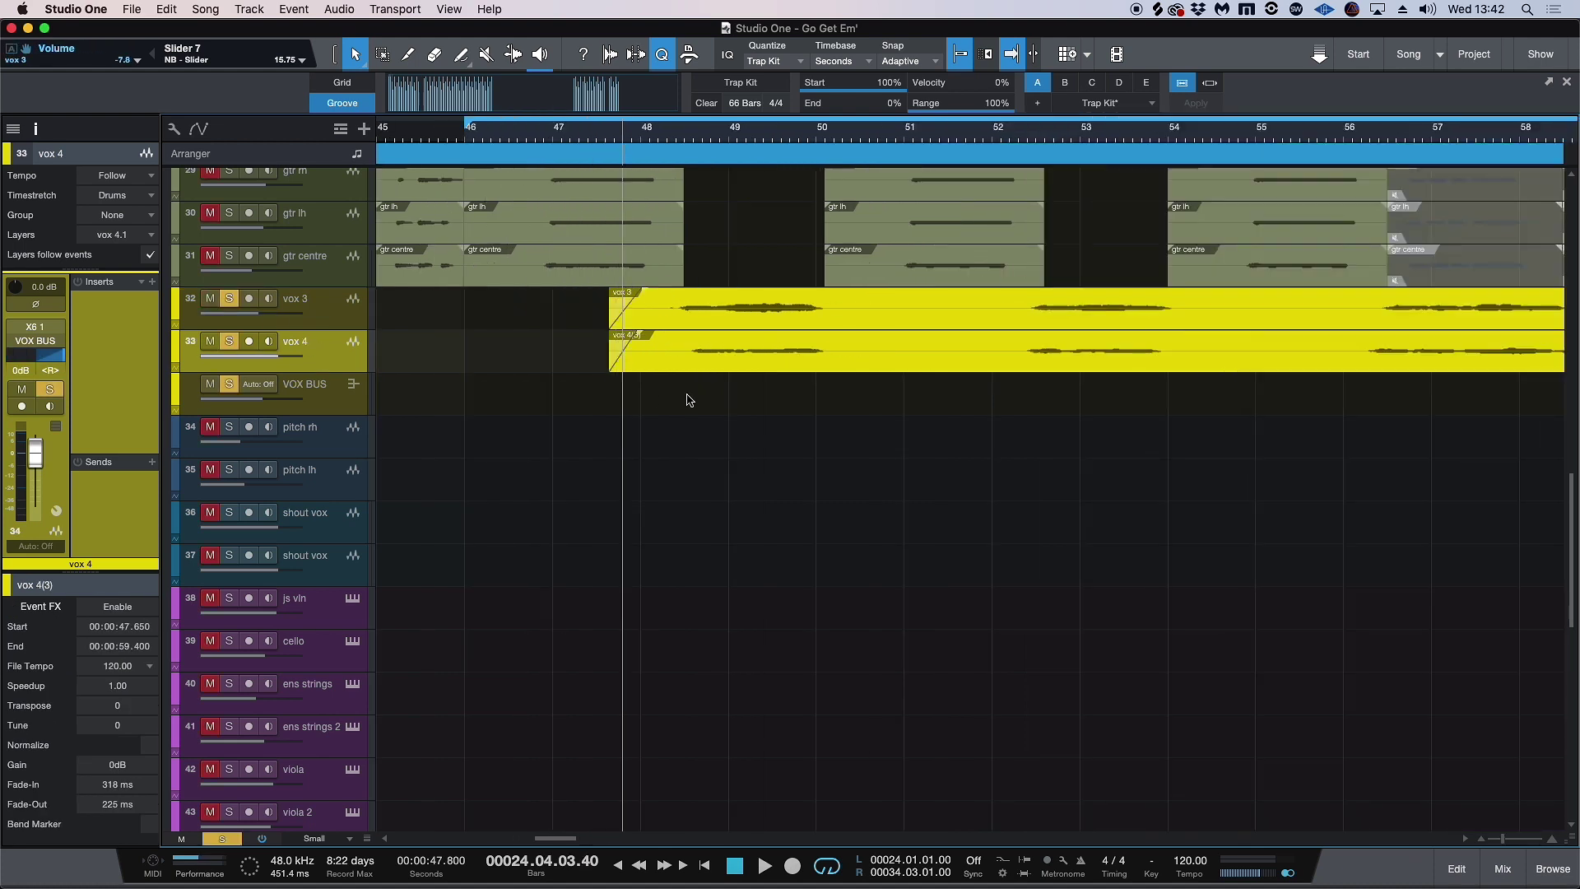
{"action": "key", "text": "w"}
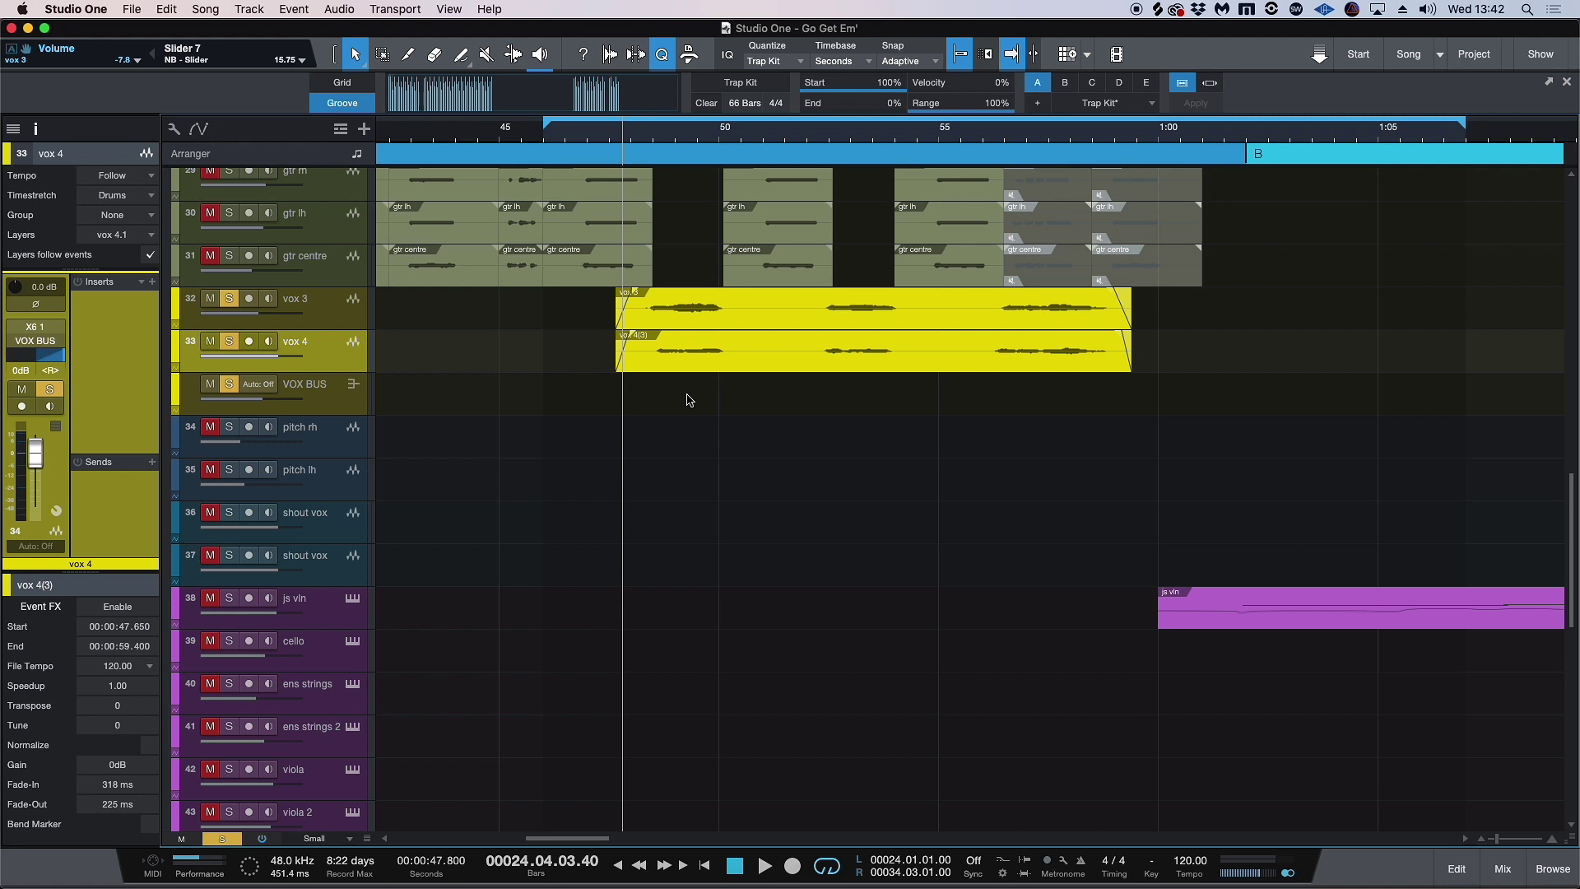
{"action": "key", "text": "space"}
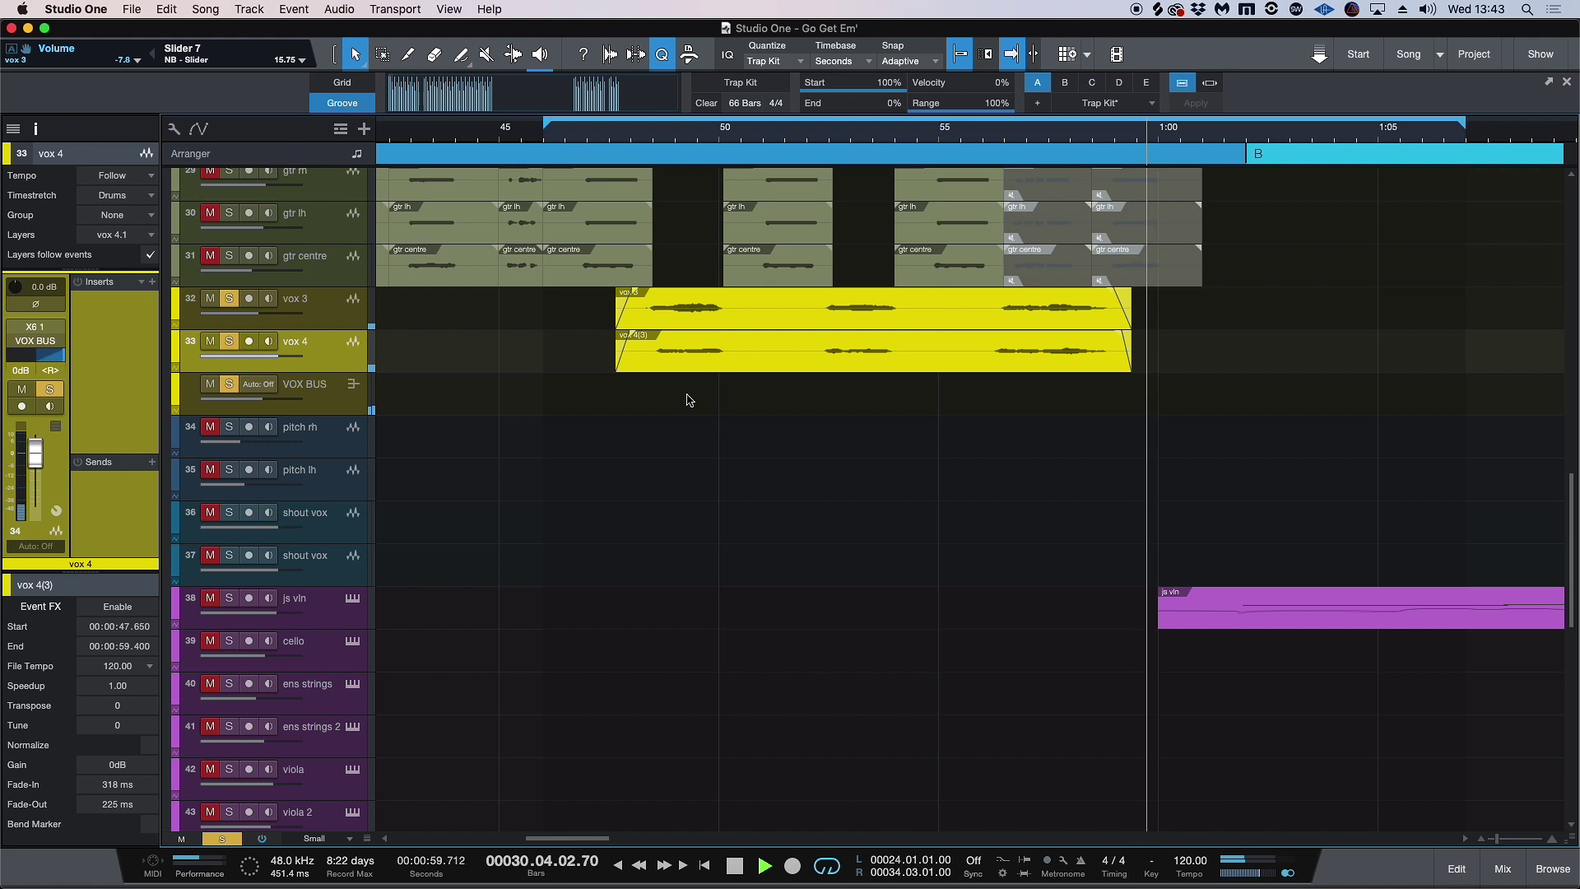
{"action": "key", "text": "space"}
Load vox 3 as Guide and vox 4 as Dub in VocAlign Ultra ARA to render aligned output
{"action": "left_click", "coordinate": [704, 315]}
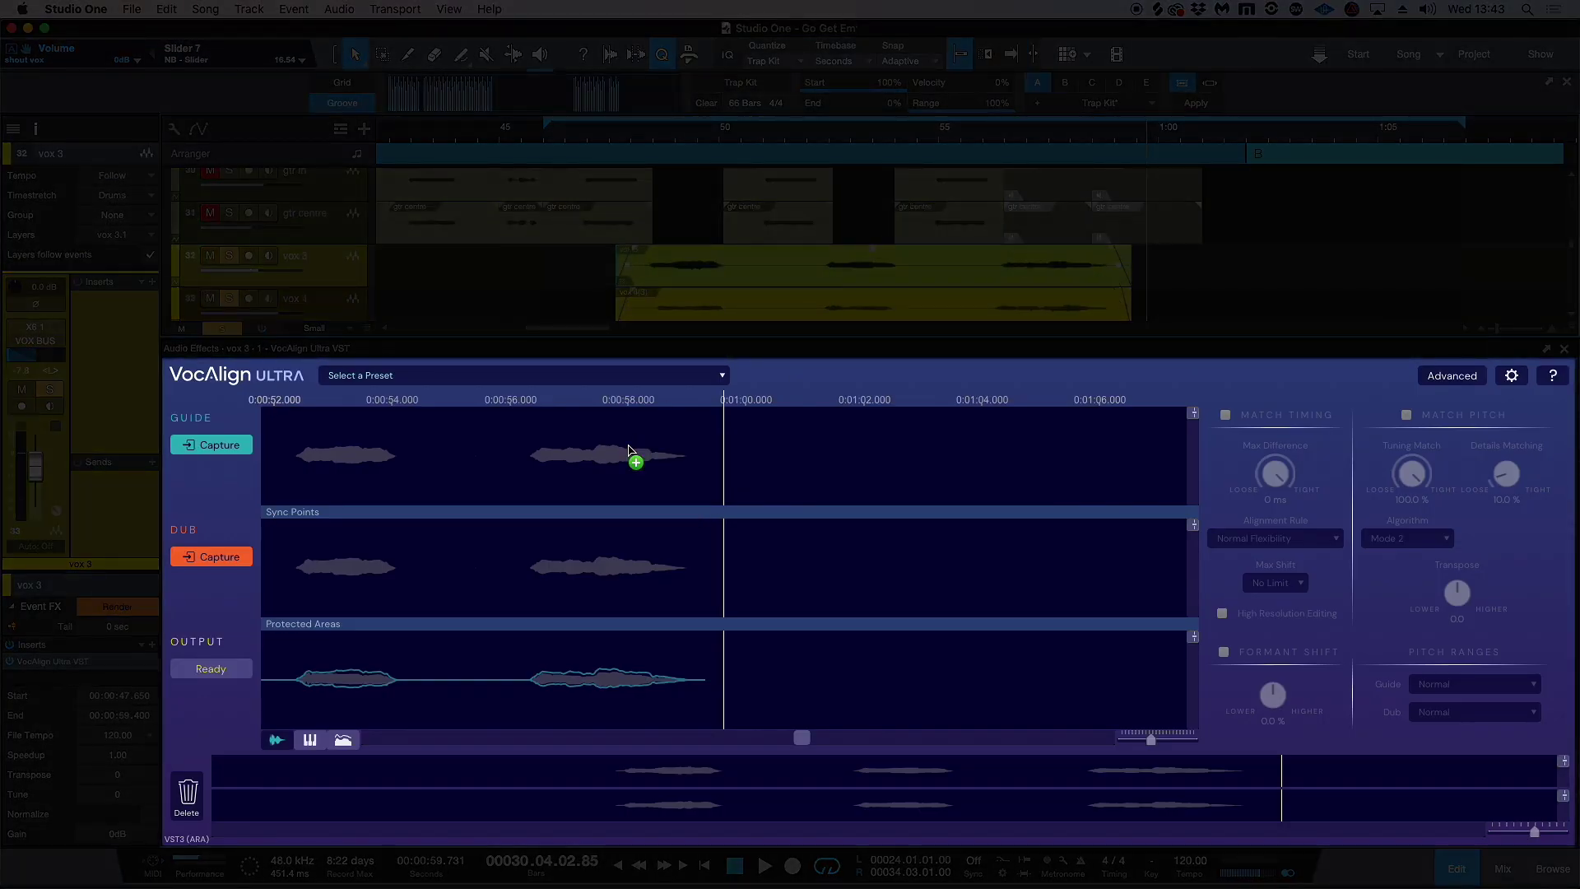
{"action": "scroll", "coordinate": [847, 267], "scroll_direction": "down", "scroll_amount": 1}
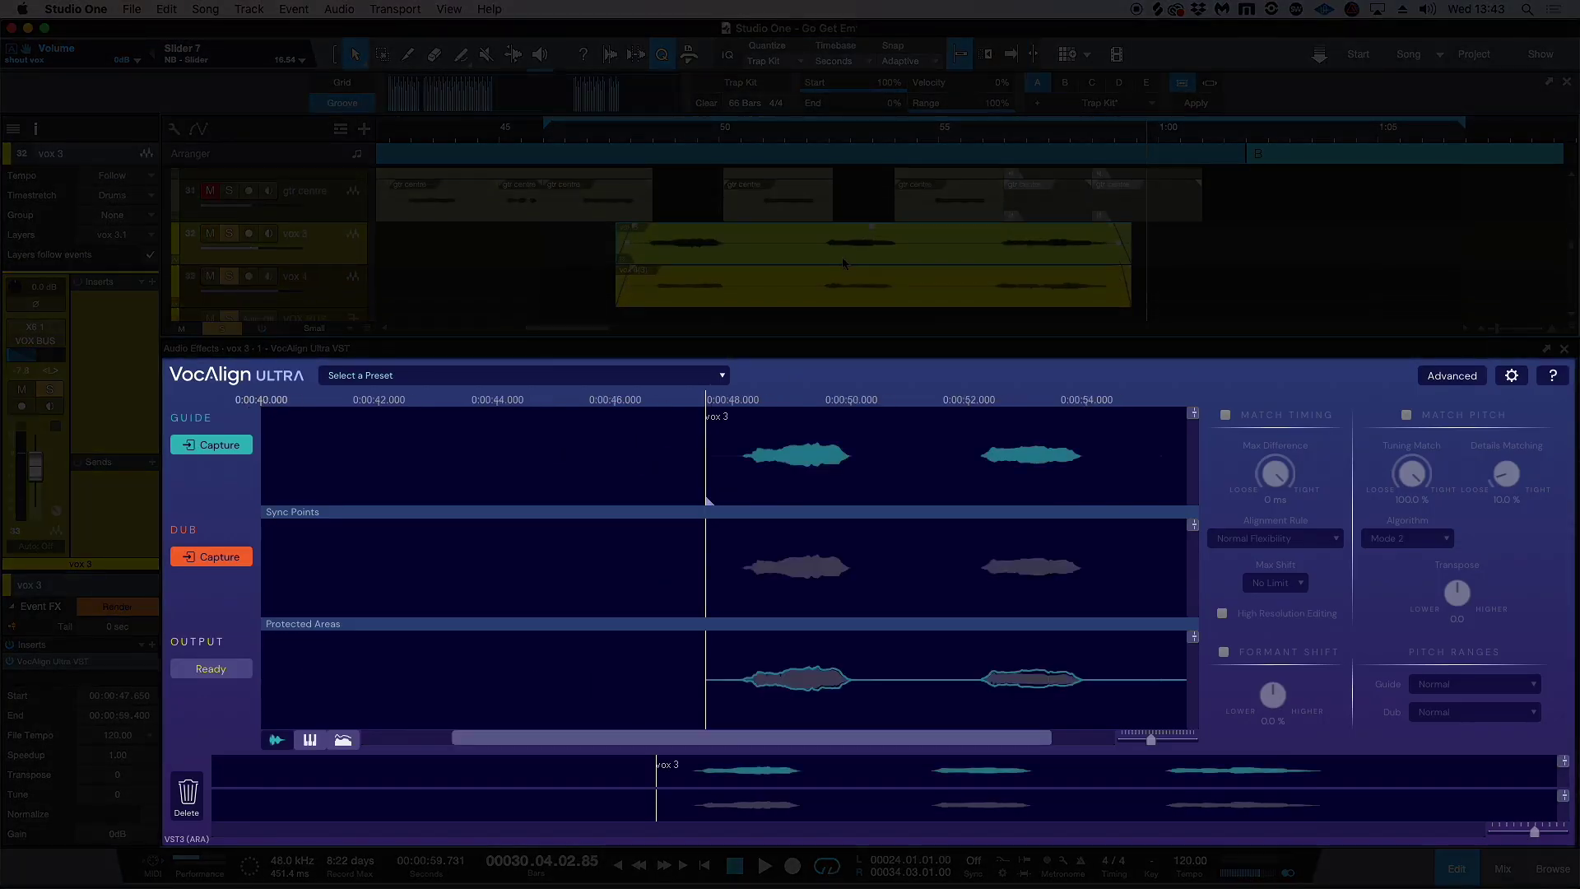
{"action": "double_click", "coordinate": [748, 278]}
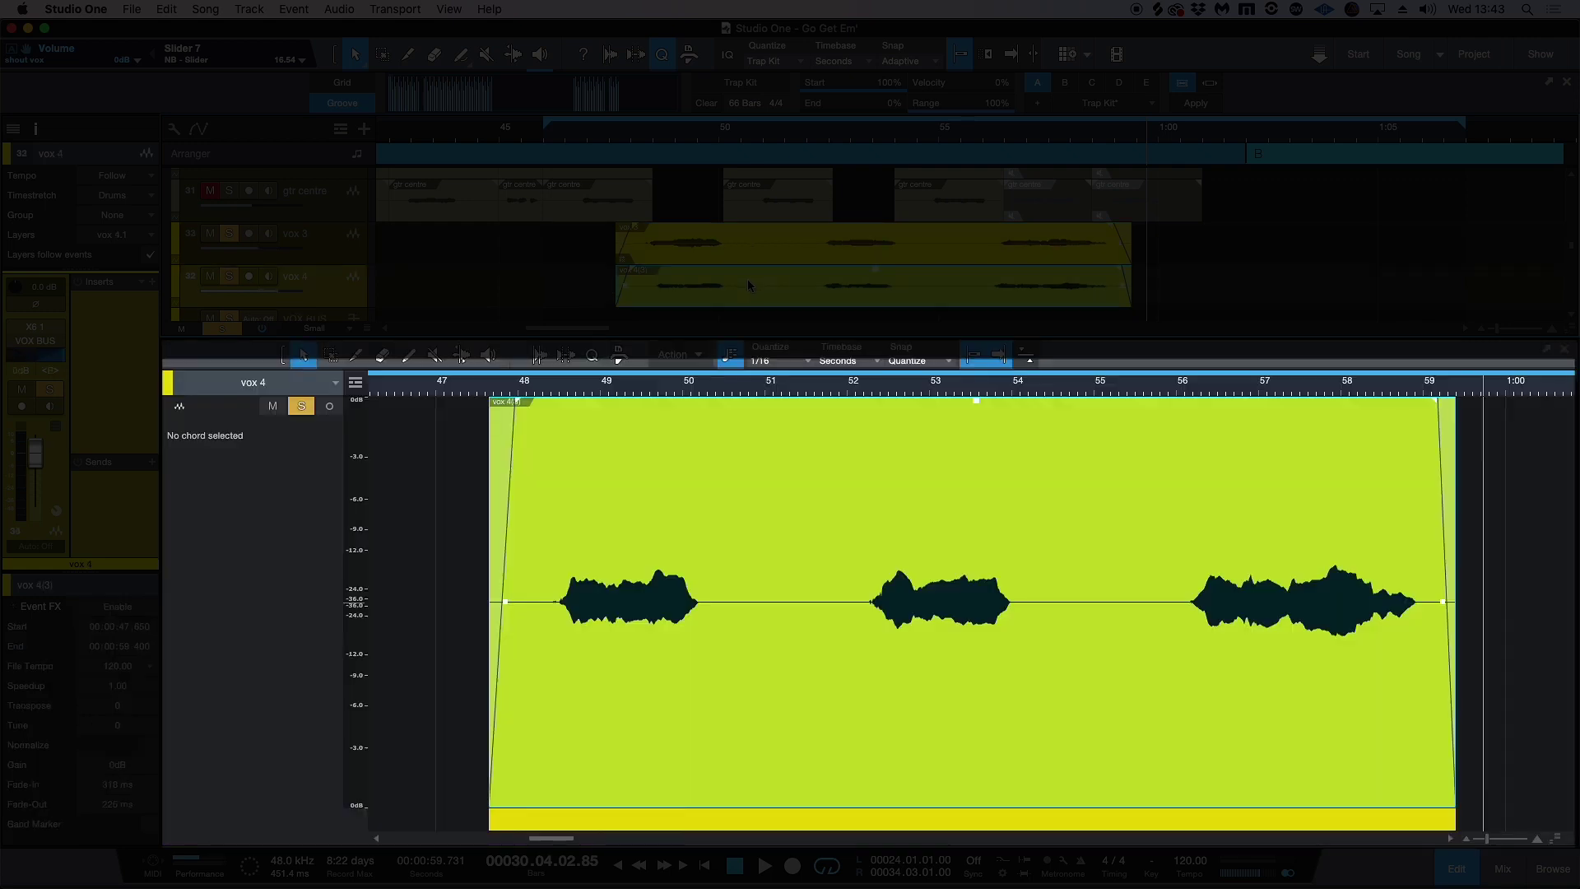
{"action": "left_click", "coordinate": [747, 286]}
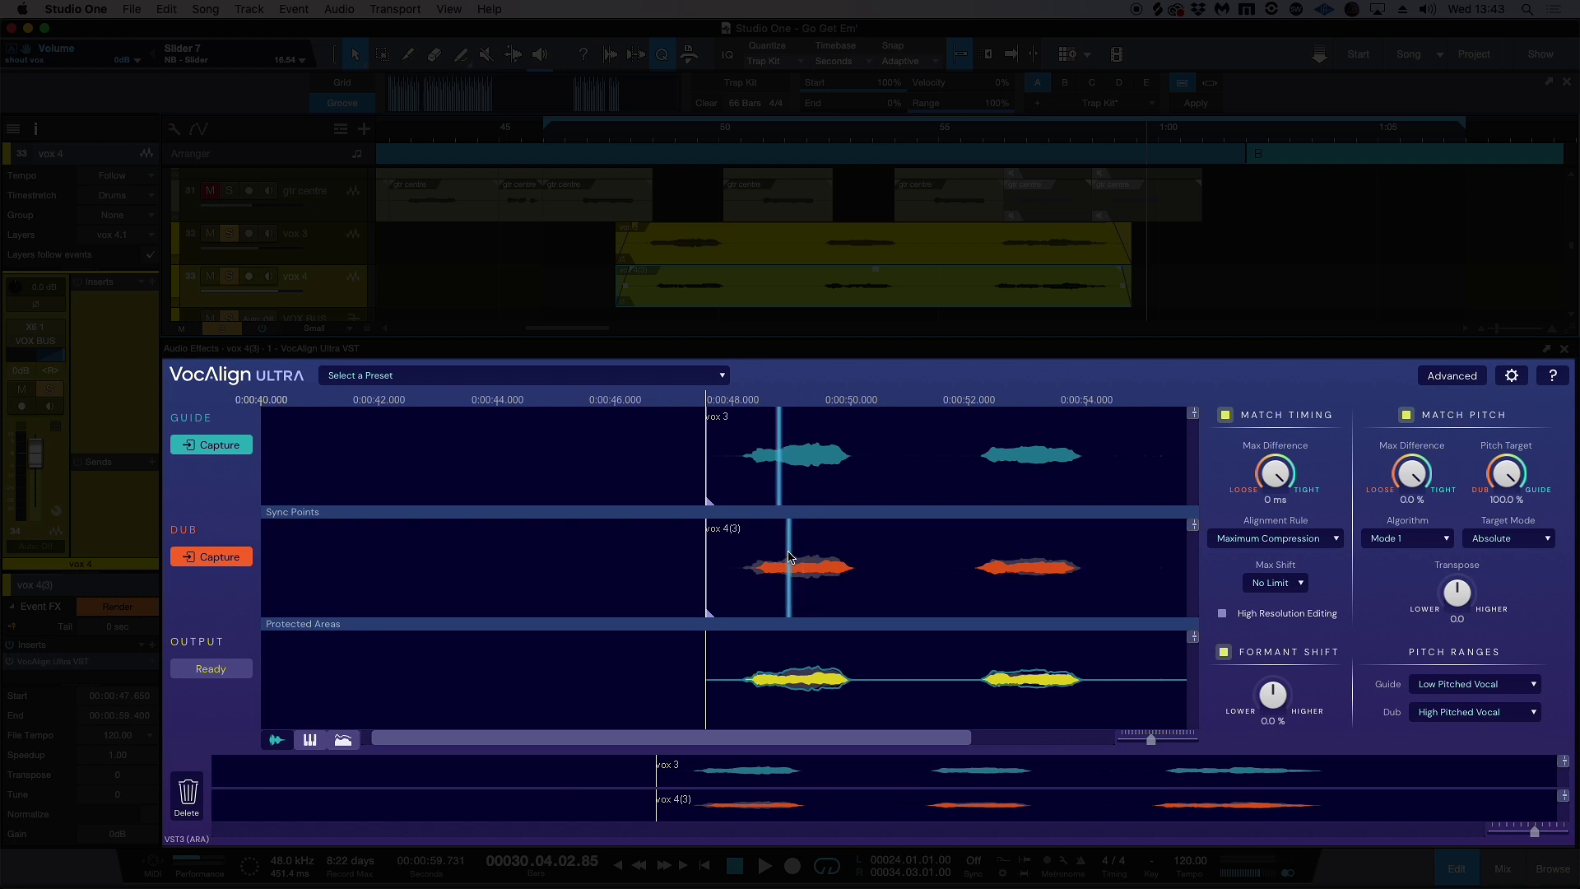
Audition the aligned doubles from the phrase start and shift the sync point near 0:52 slightly earlier
{"action": "left_click_drag", "start_coordinate": [475, 737], "coordinate": [510, 738]}
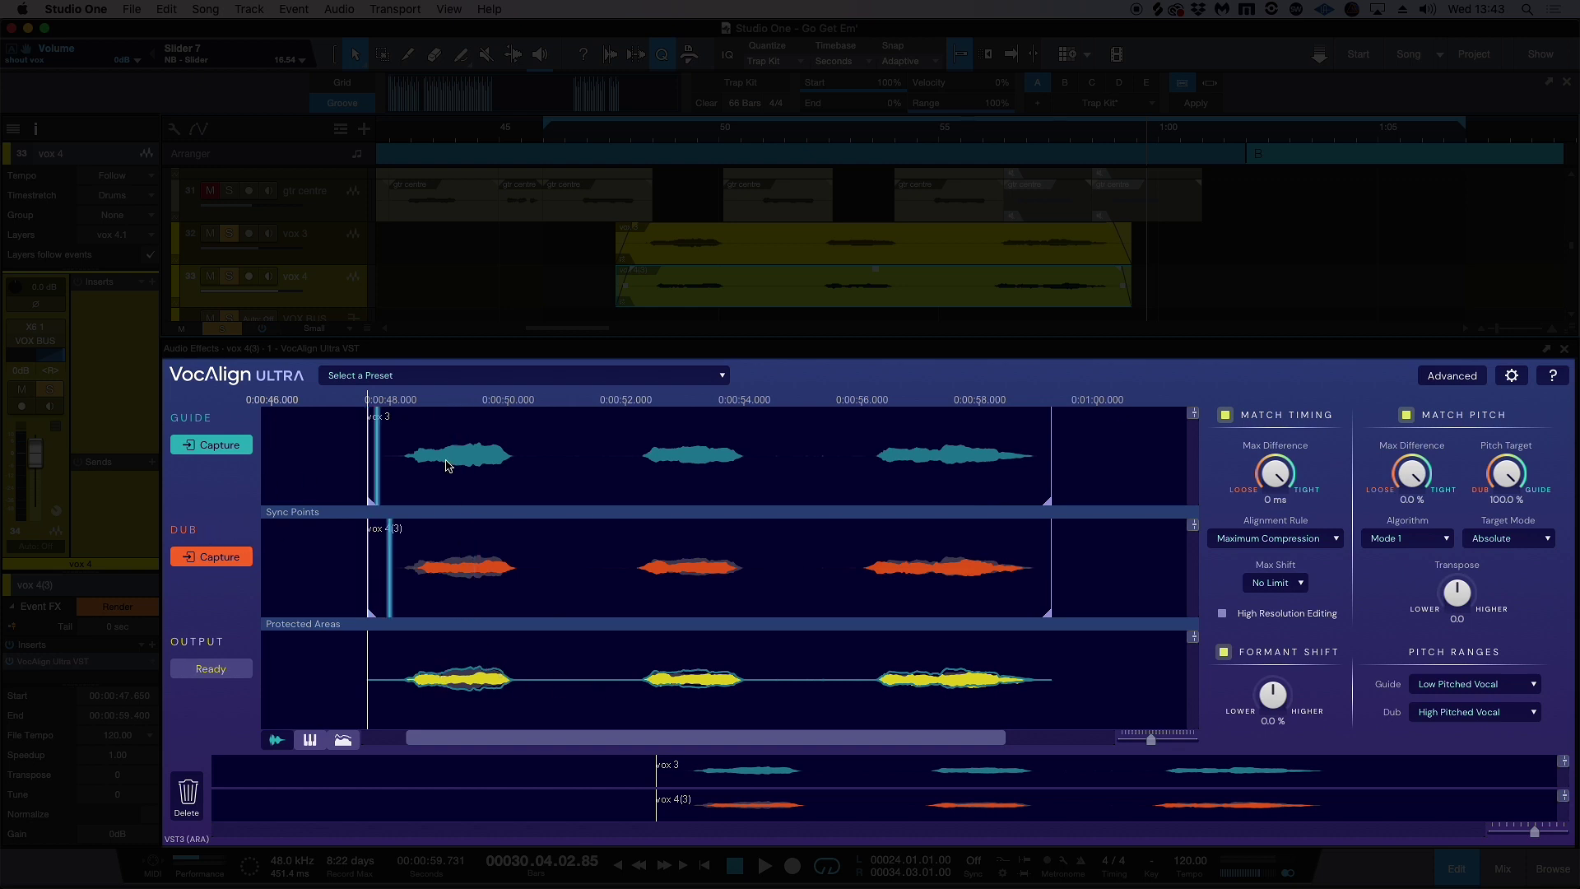
{"action": "left_click", "coordinate": [598, 137]}
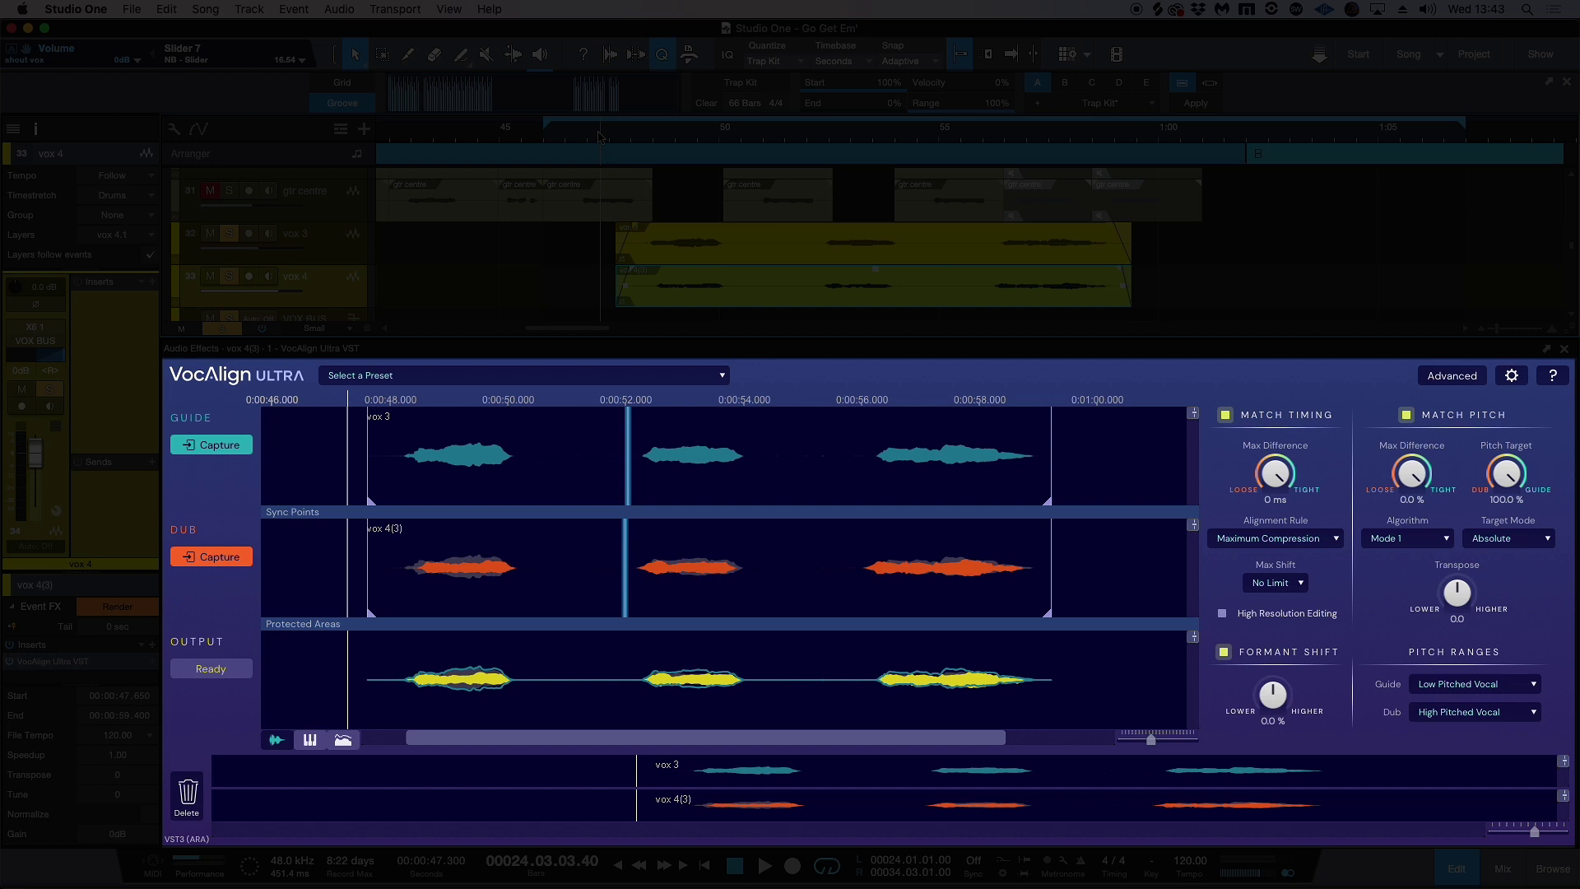
{"action": "key", "text": "space"}
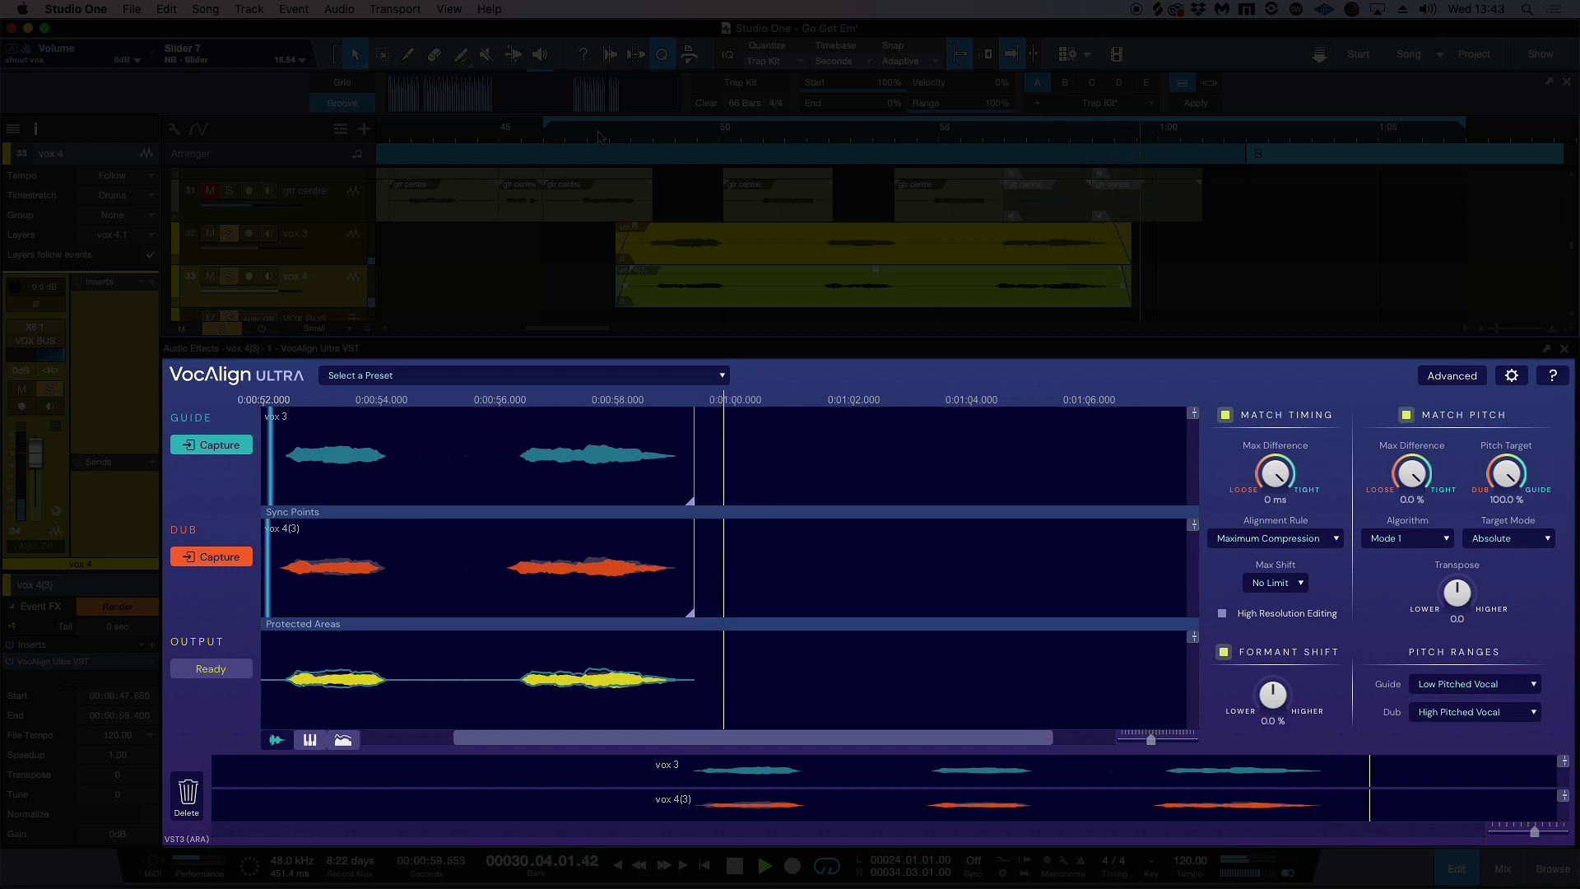
{"action": "left_click", "coordinate": [611, 136]}
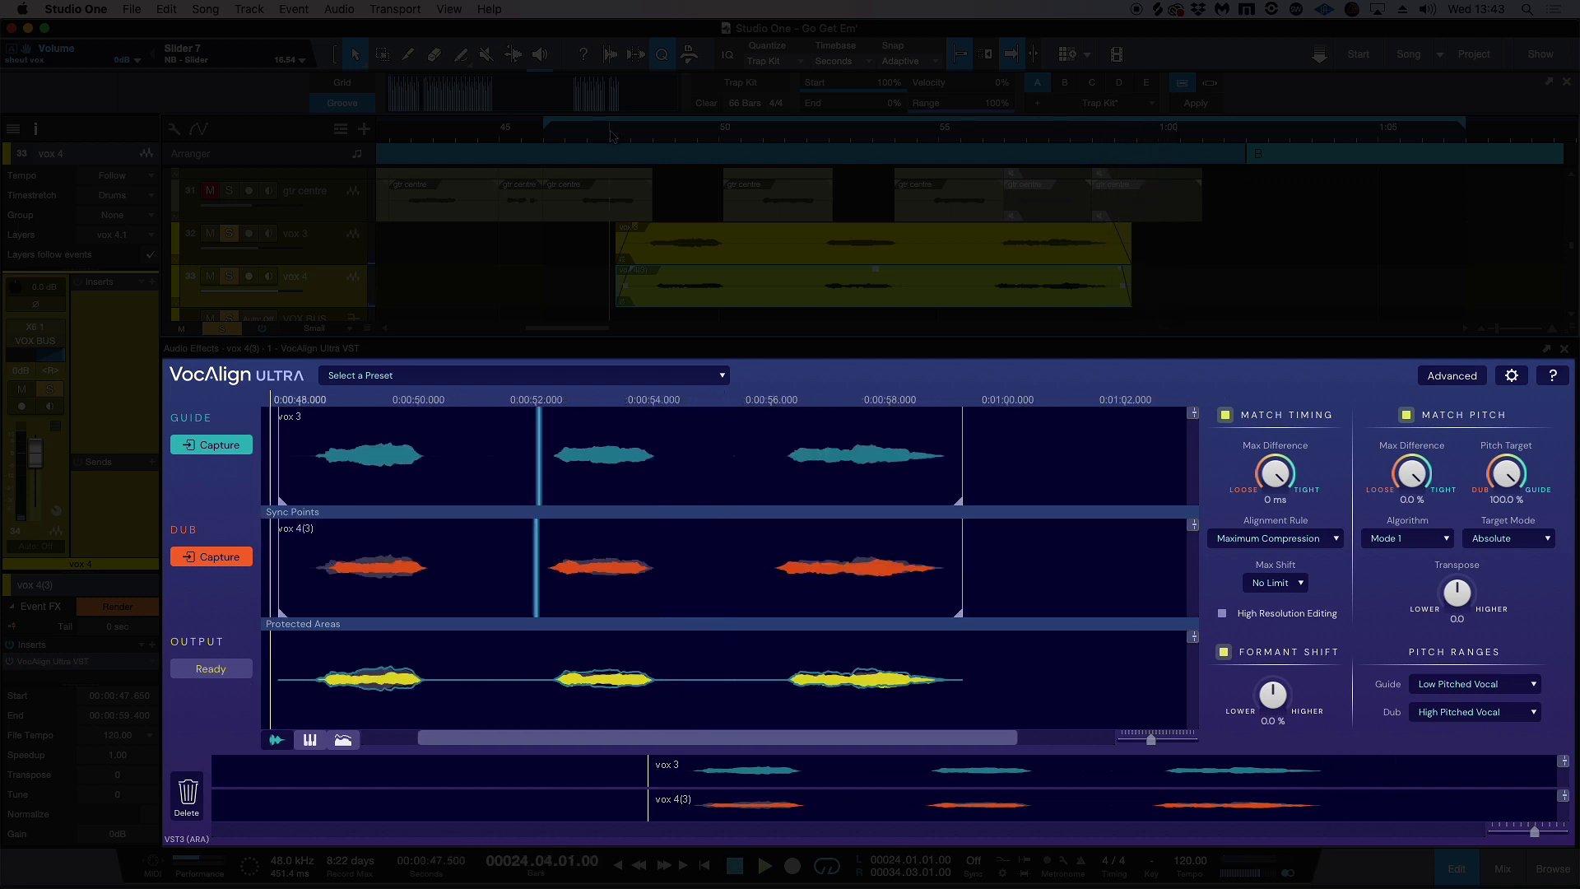
{"action": "left_click_drag", "start_coordinate": [542, 740], "coordinate": [527, 740]}
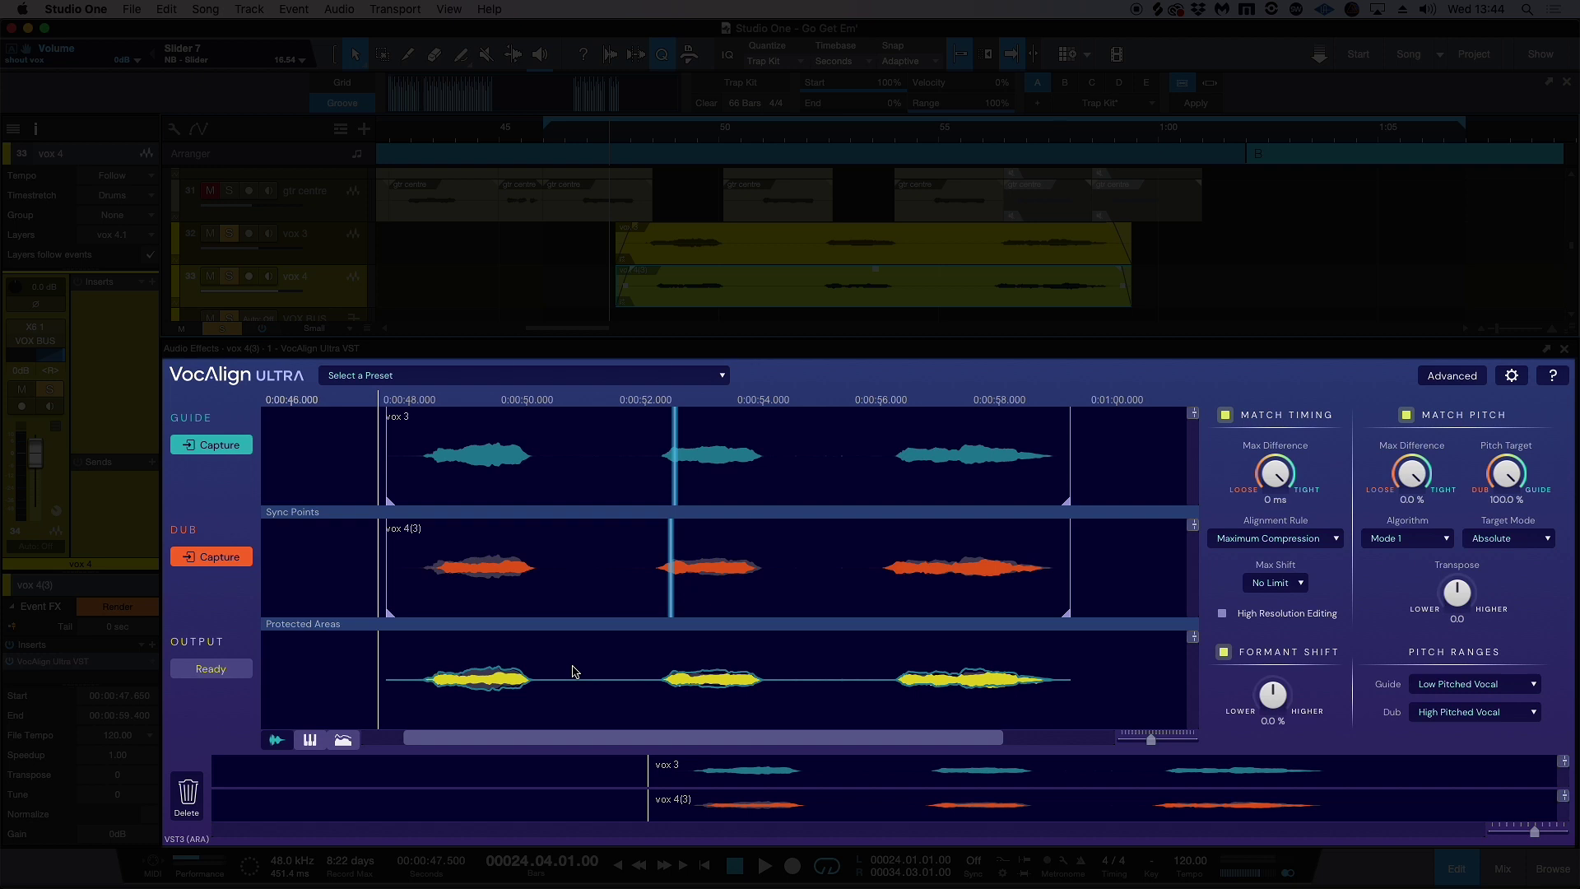
{"action": "mouse_move", "coordinate": [675, 426]}
{"action": "left_mouse_down"}
{"action": "mouse_move", "coordinate": [654, 425]}
{"action": "mouse_move", "coordinate": [667, 425]}
{"action": "left_mouse_up"}
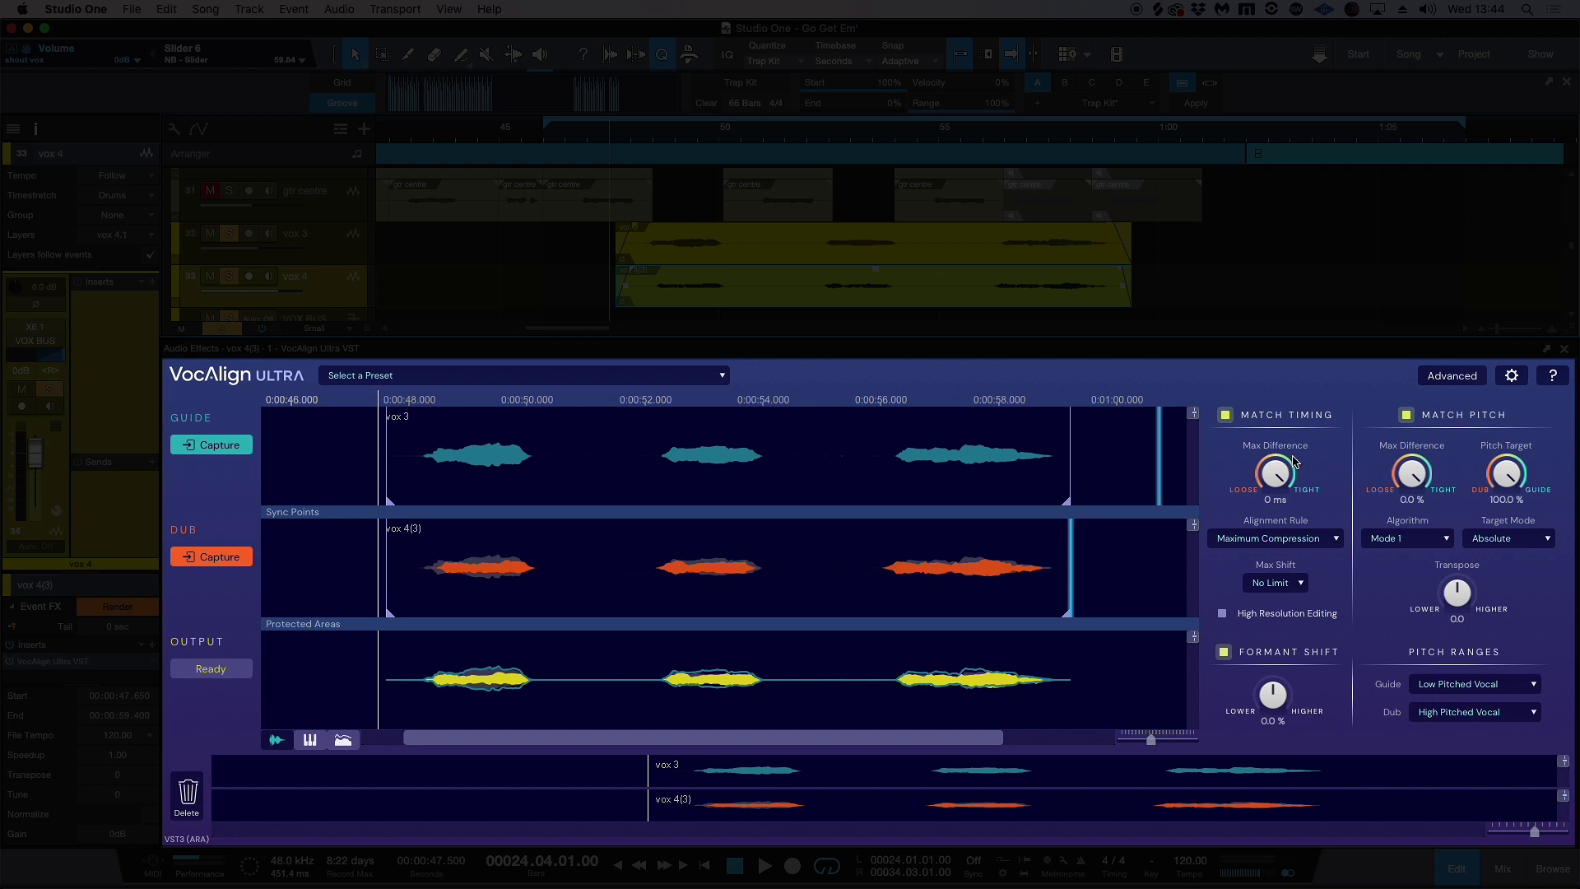
Set VocAlign Max Difference to 38 ms, keeping Maximum Compression as the alignment rule
{"action": "left_click_drag", "start_coordinate": [1294, 461], "coordinate": [1267, 504]}
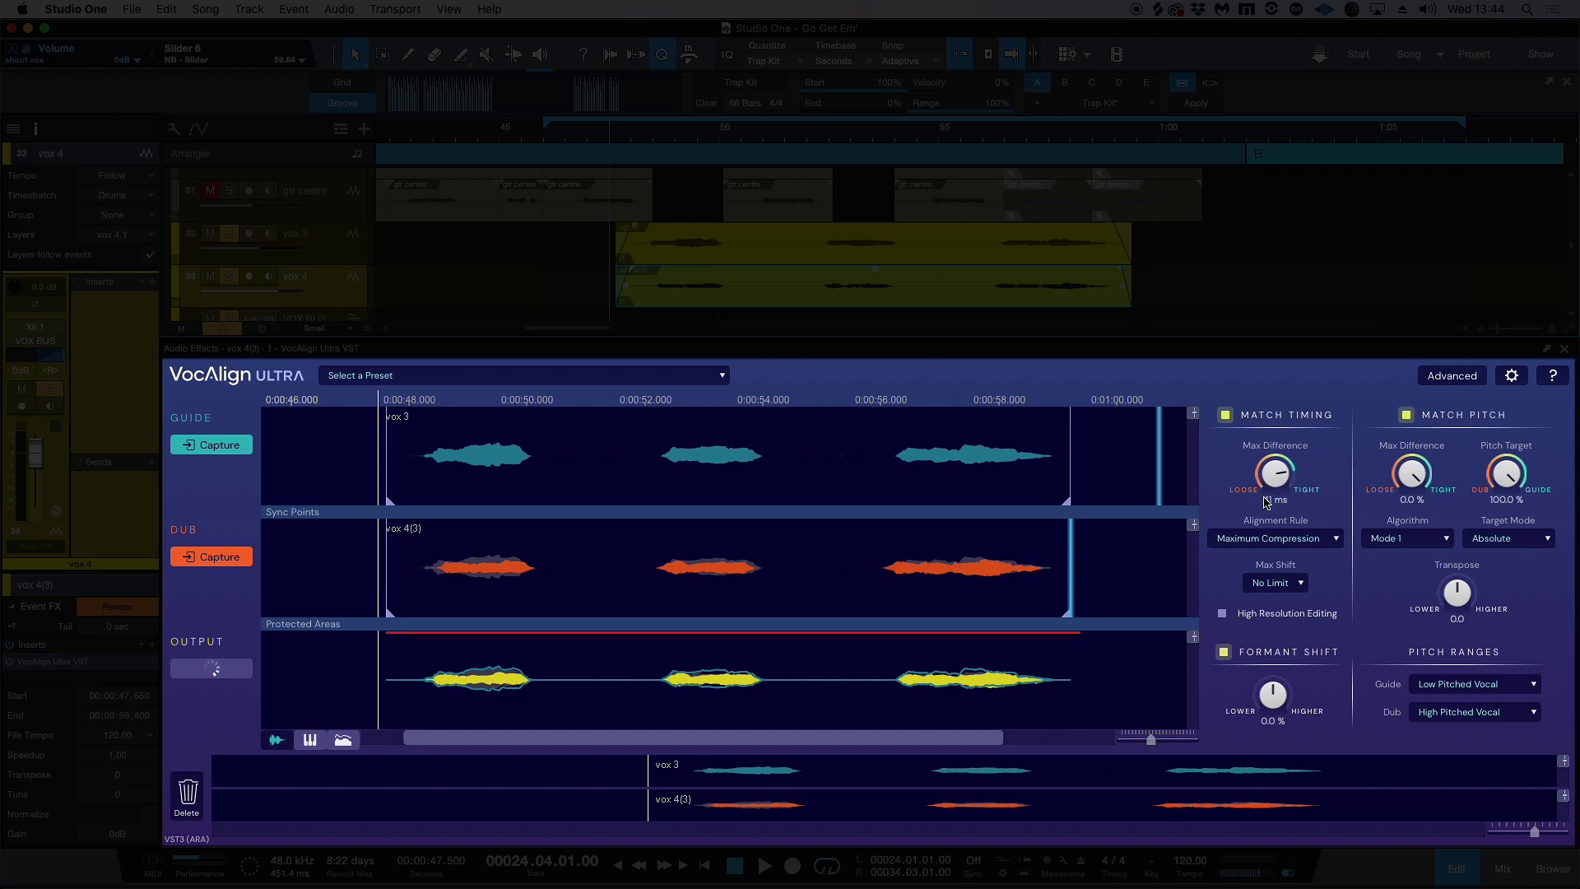
{"action": "left_click", "coordinate": [1327, 538]}
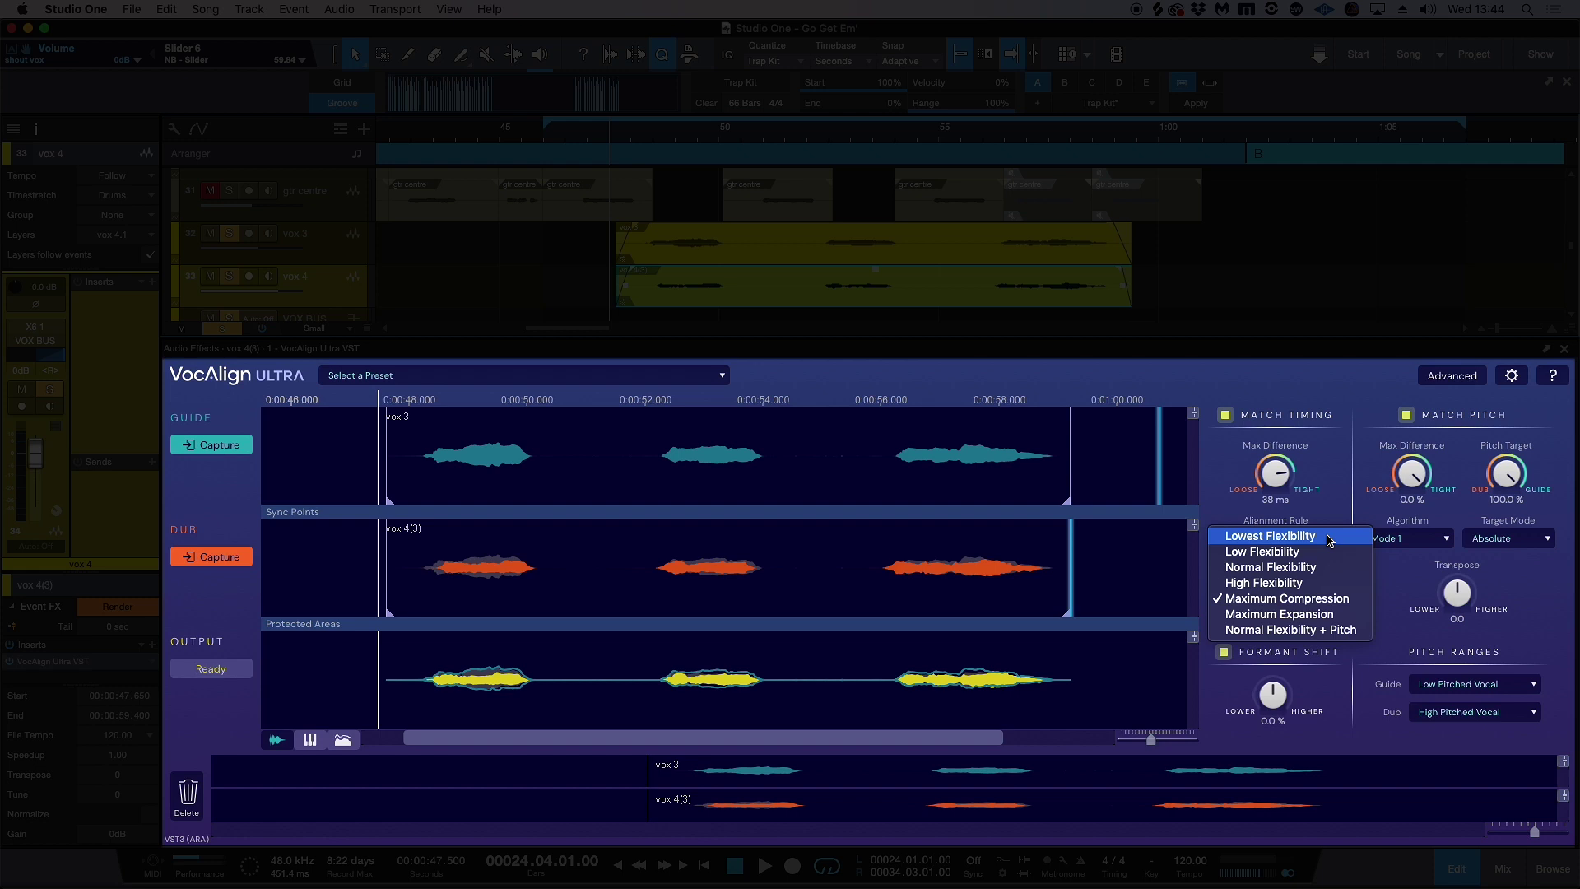
{"action": "left_click", "coordinate": [1313, 603]}
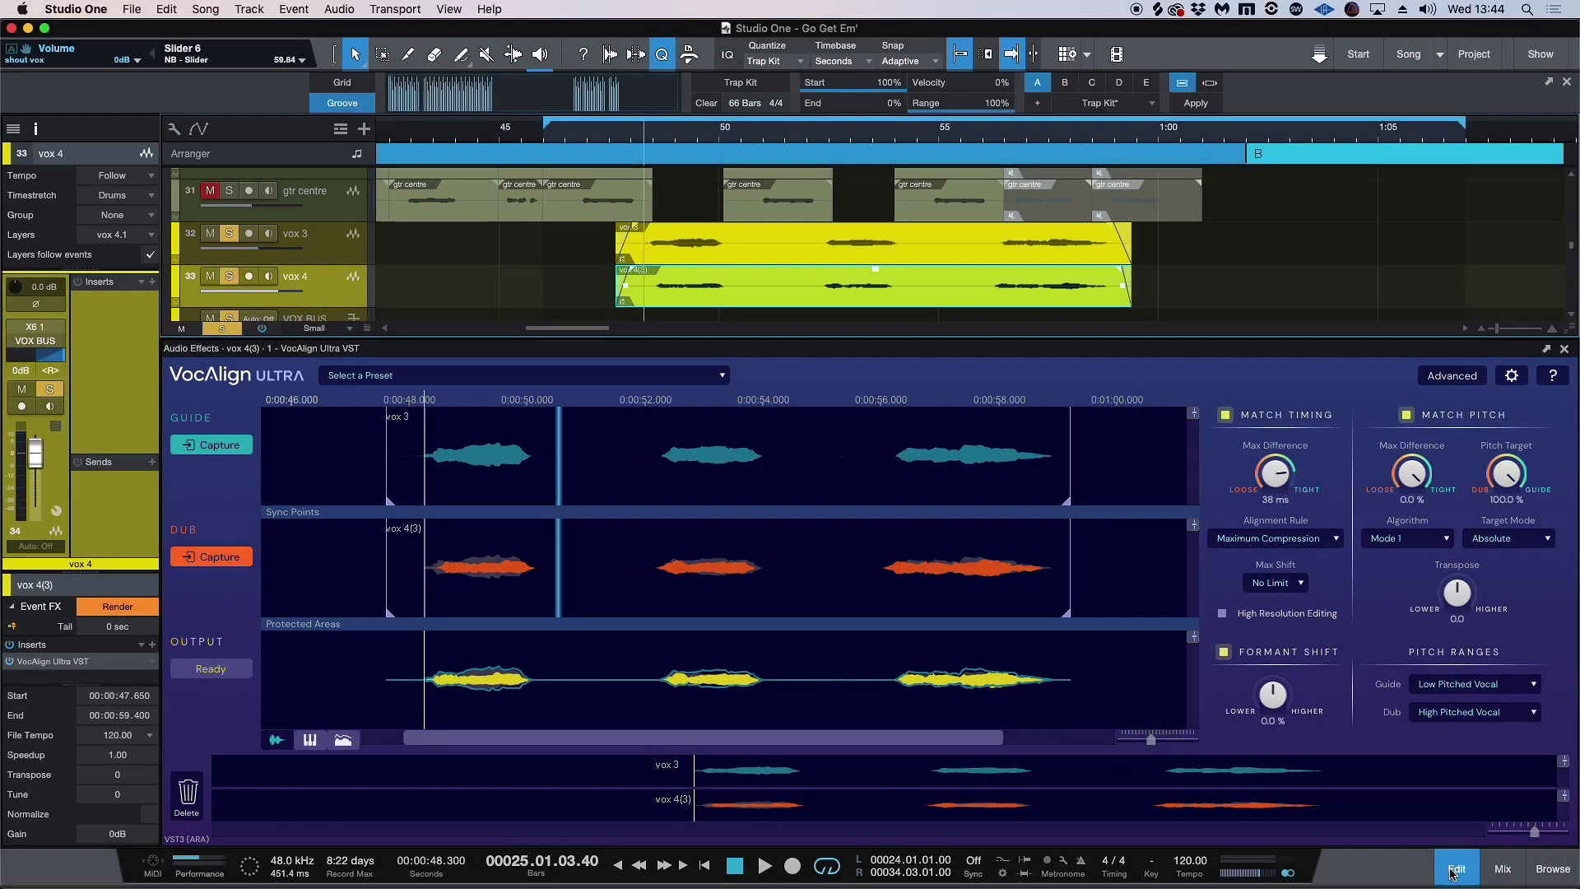
Duplicate vox 3 onto a new vox 5 track, then unsolo vox 3 and vox 4
{"action": "left_click", "coordinate": [1455, 868]}
{"action": "left_click", "coordinate": [347, 245]}
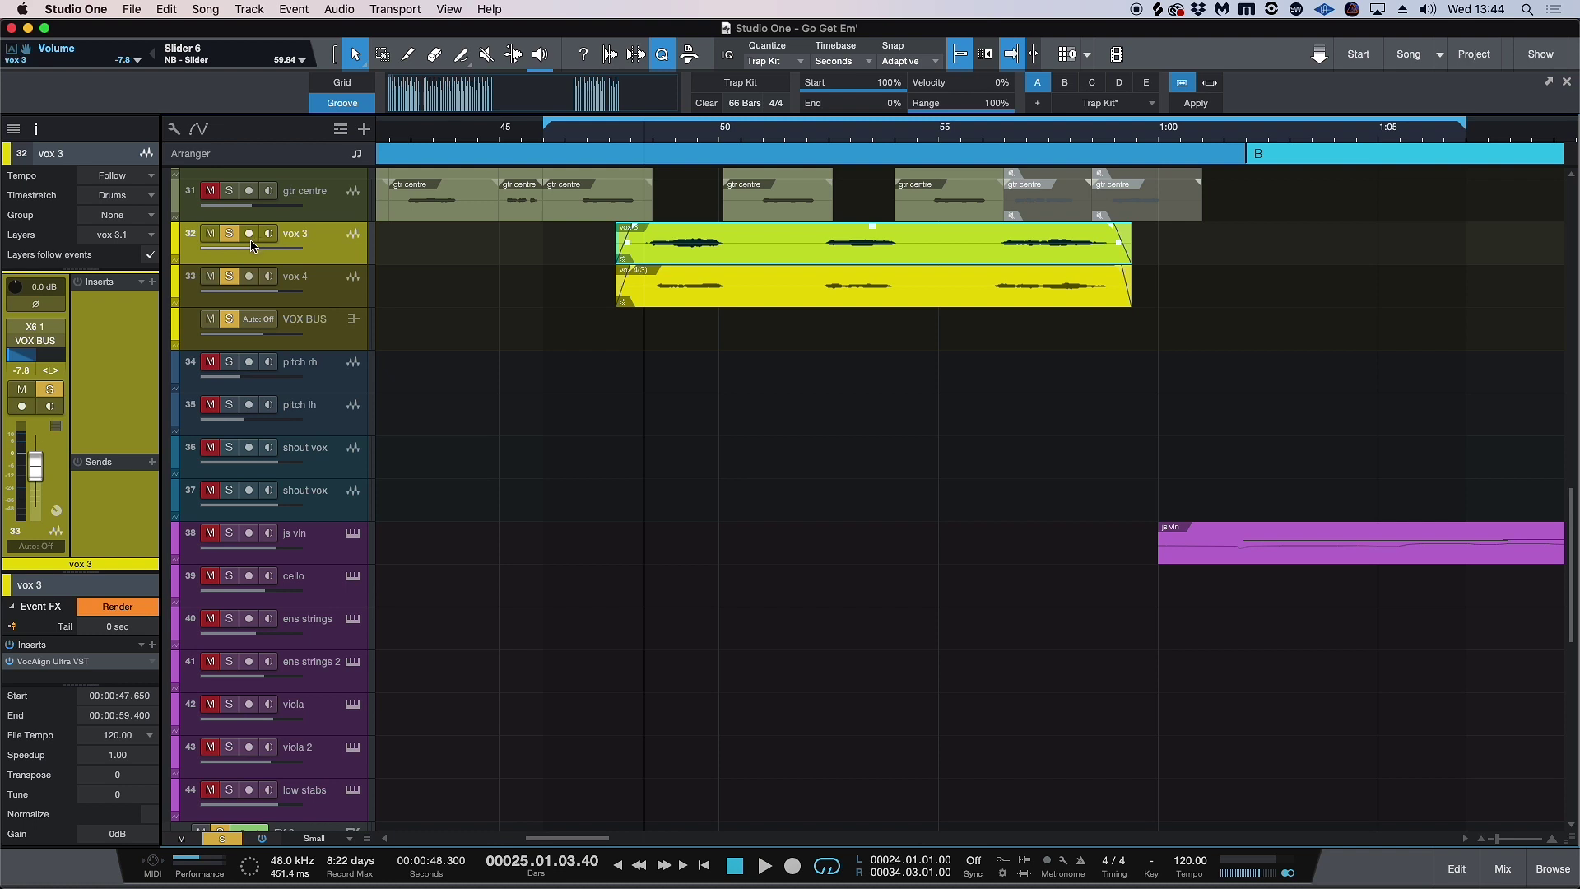
{"action": "left_click", "coordinate": [45, 346], "text": "alt"}
{"action": "key", "text": "shift+d"}
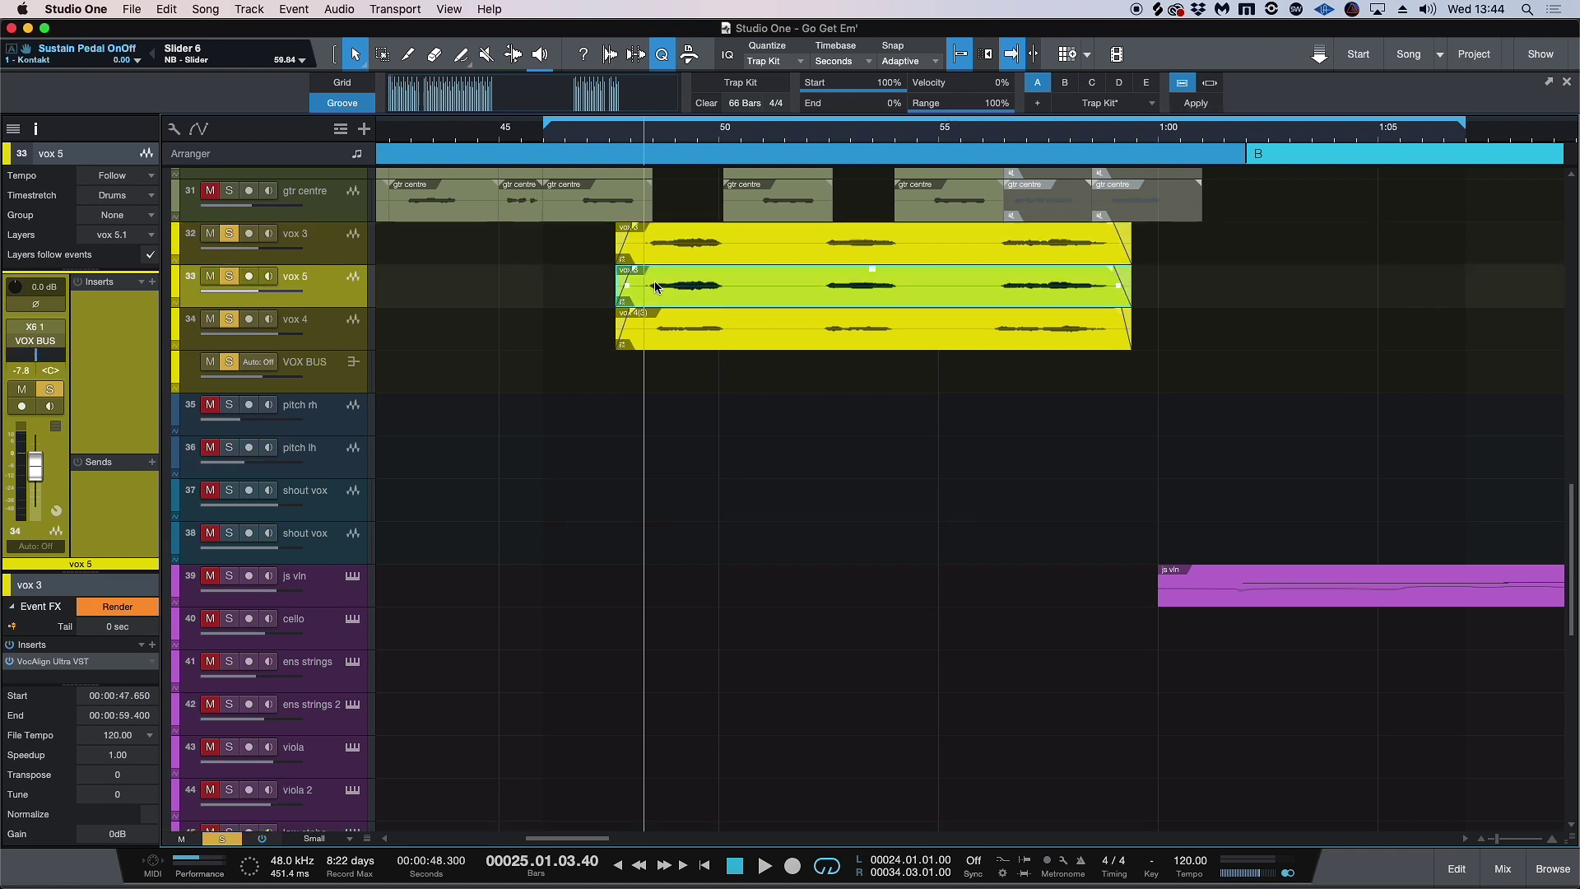
{"action": "left_click", "coordinate": [229, 234]}
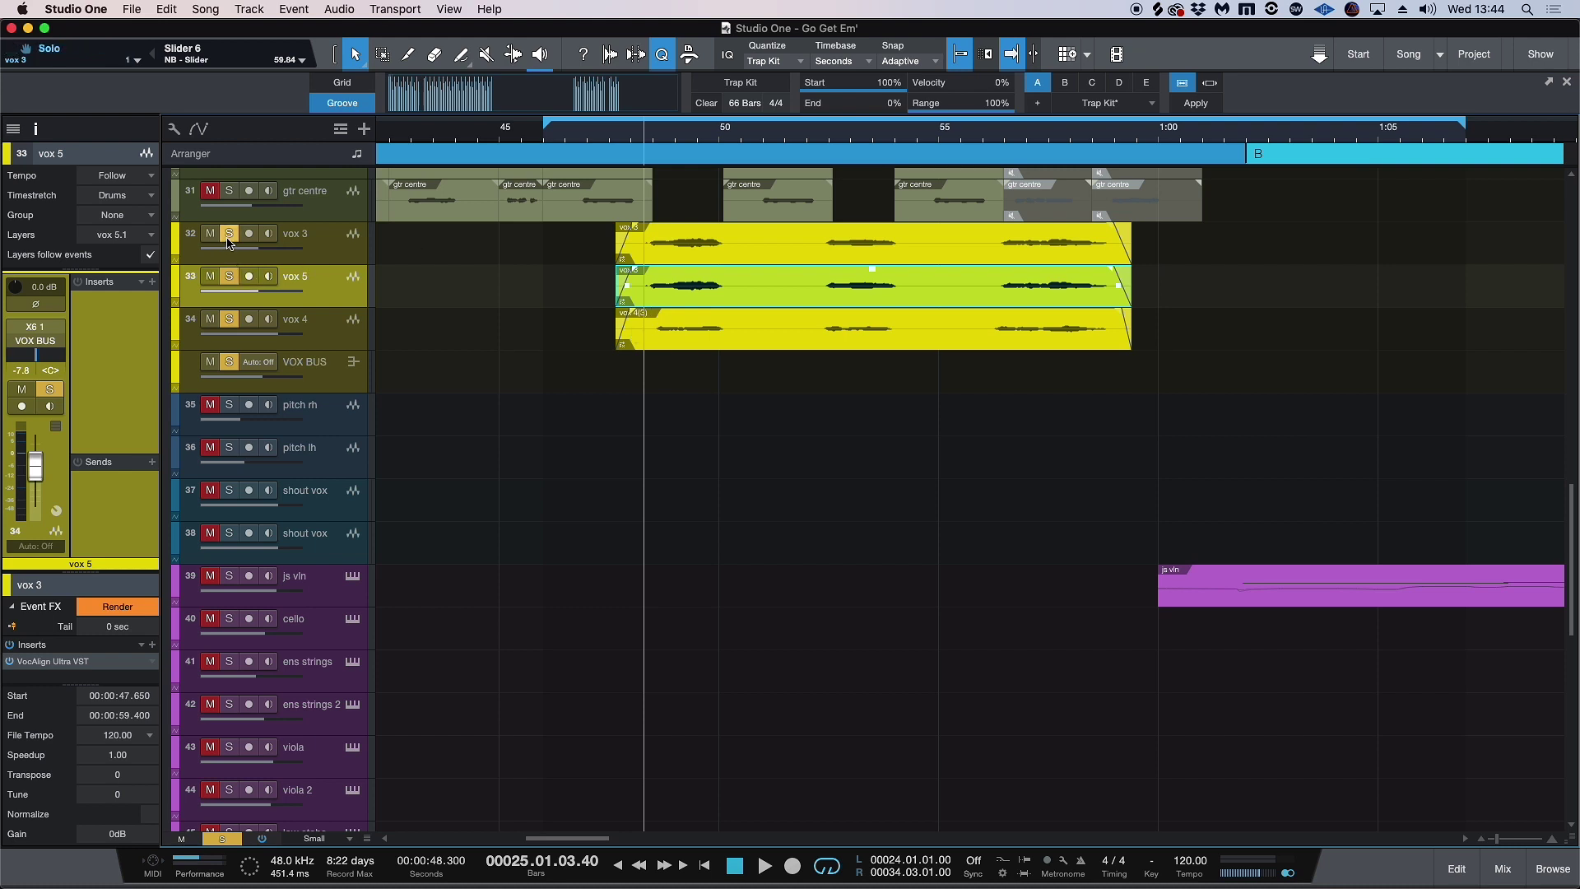
{"action": "left_click", "coordinate": [232, 312]}
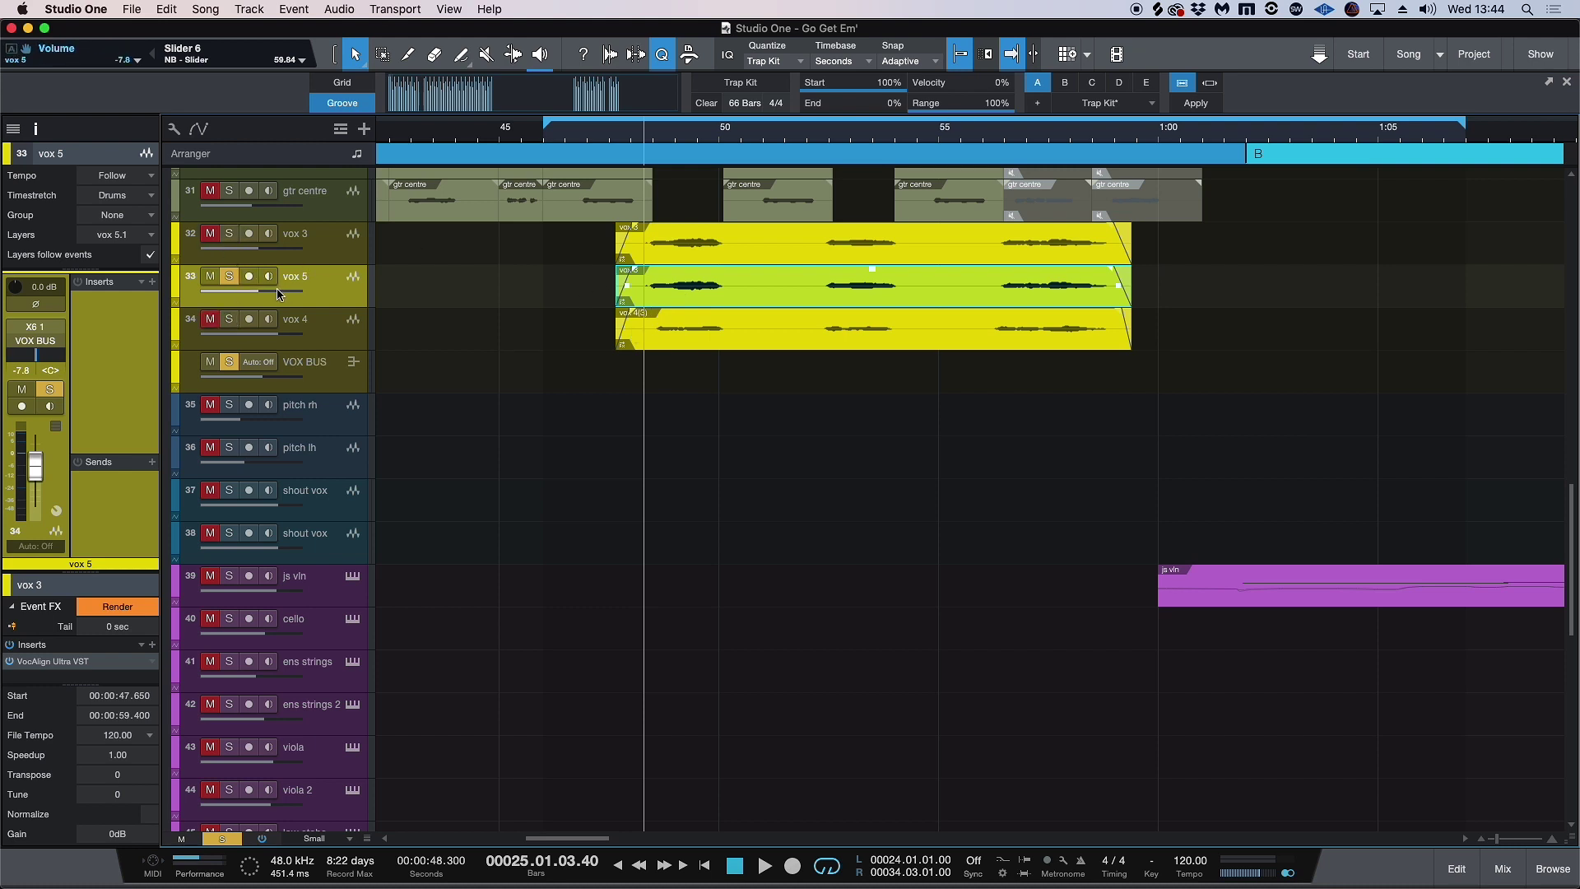
Open vox 5's VocAlign Ultra editor and audition the aligned double from 48 seconds
{"action": "double_click", "coordinate": [74, 658]}
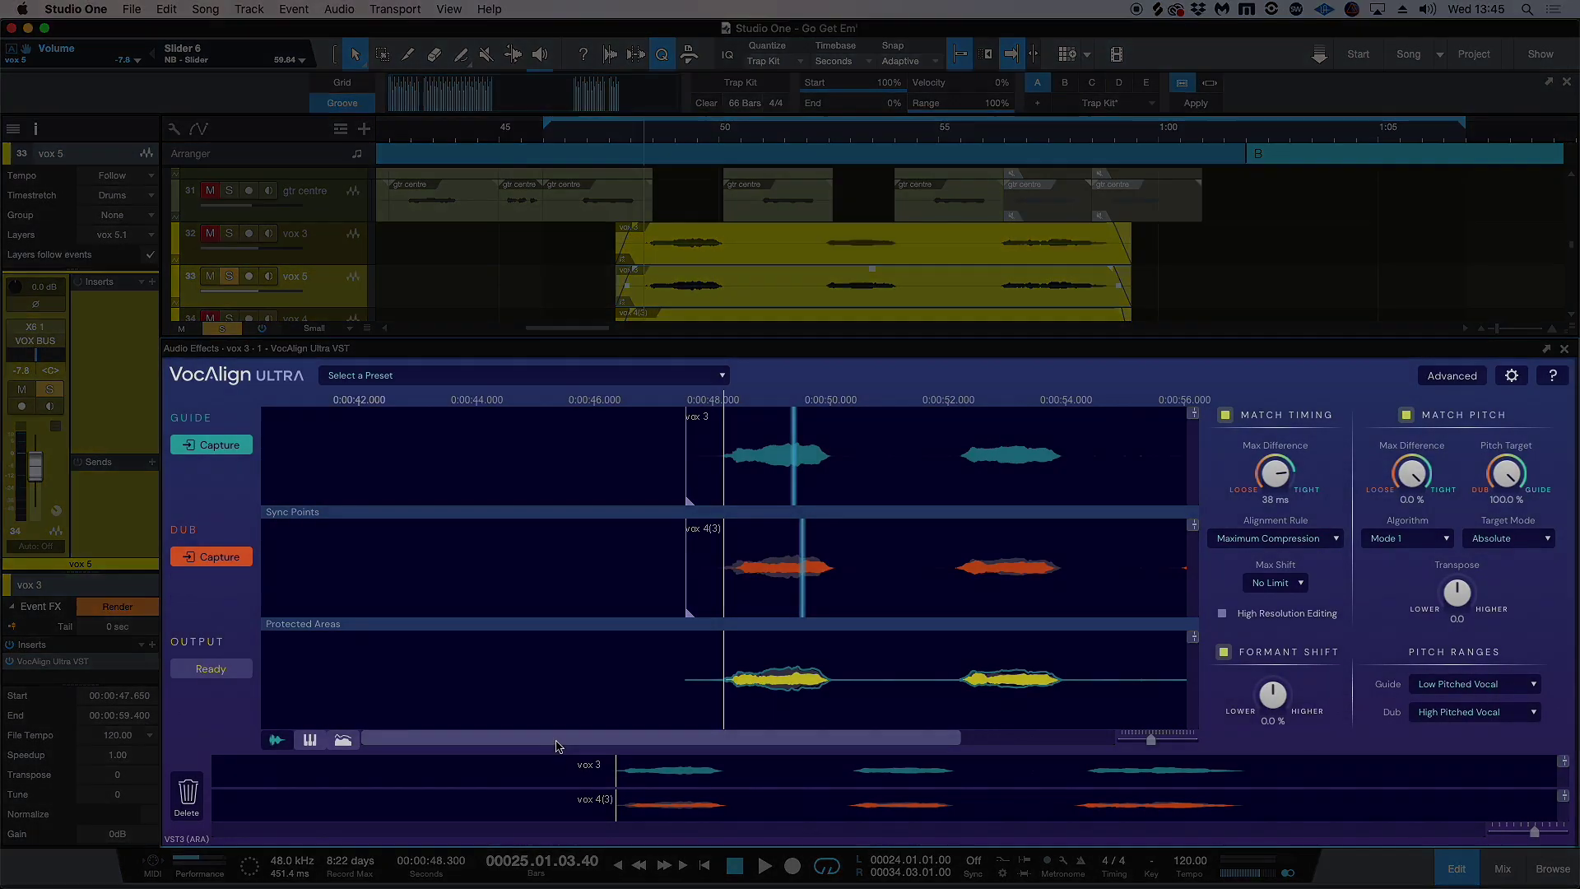
{"action": "left_click_drag", "start_coordinate": [557, 746], "coordinate": [583, 746]}
{"action": "left_click", "coordinate": [631, 135]}
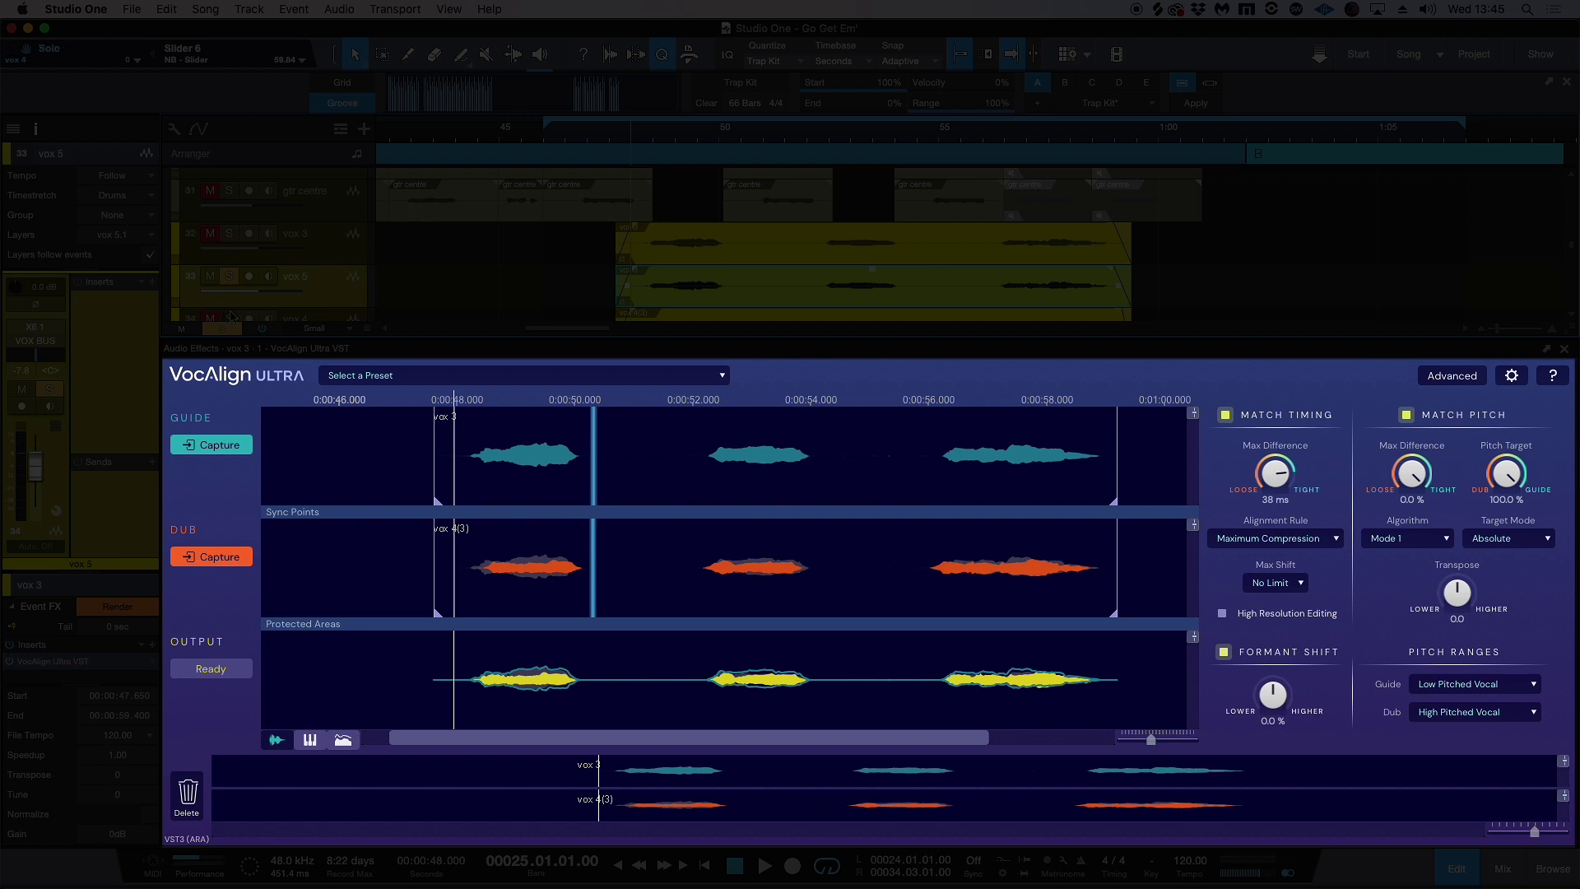
{"action": "key", "text": "space"}
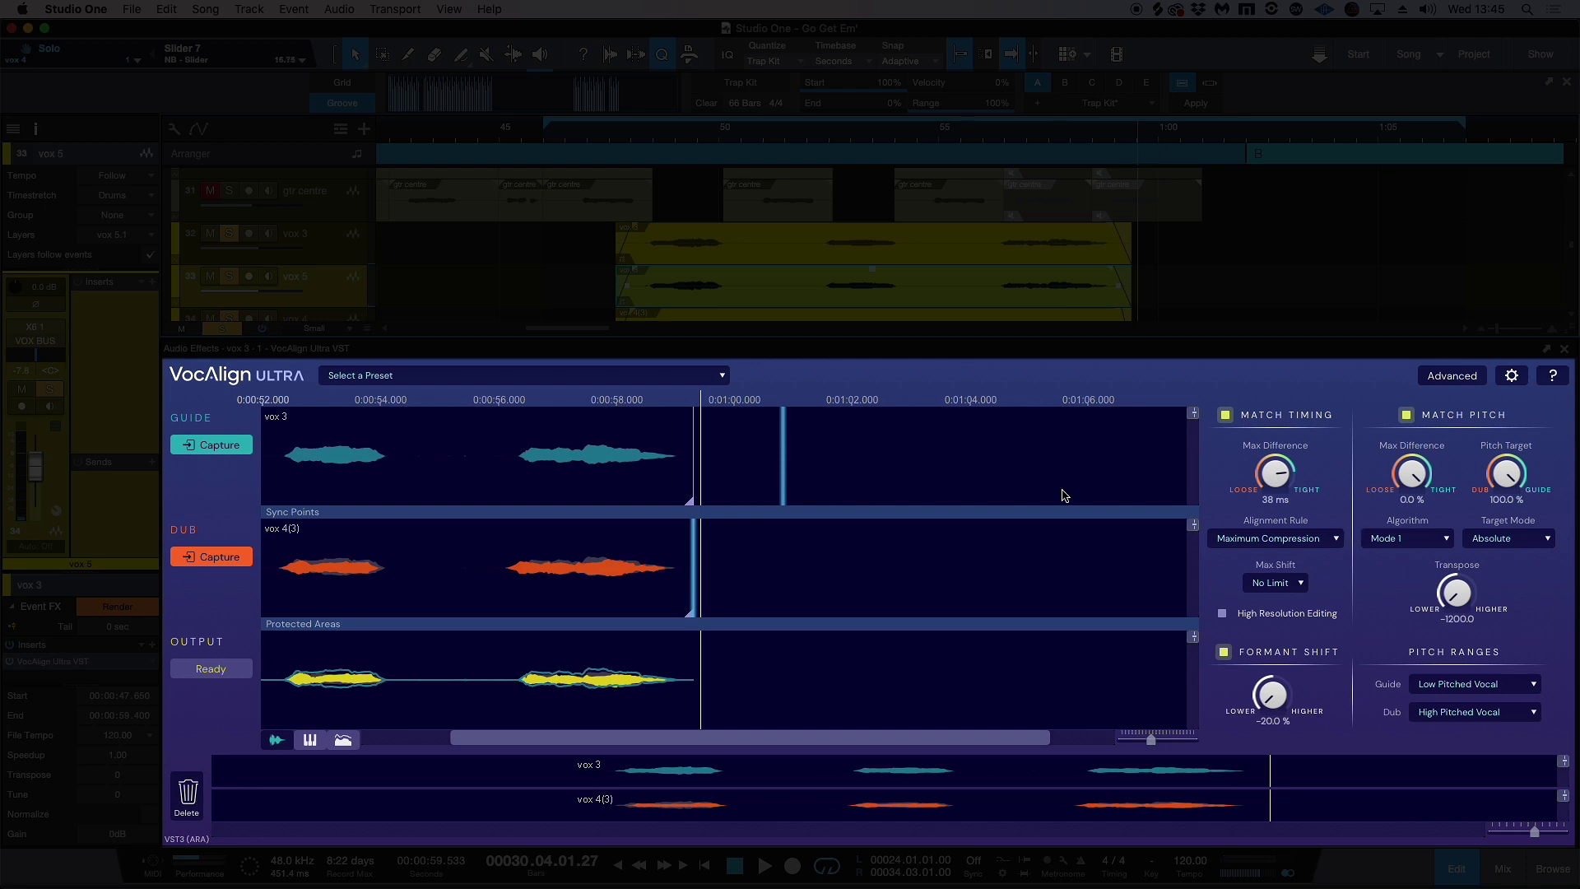
{"action": "left_click", "coordinate": [768, 495]}
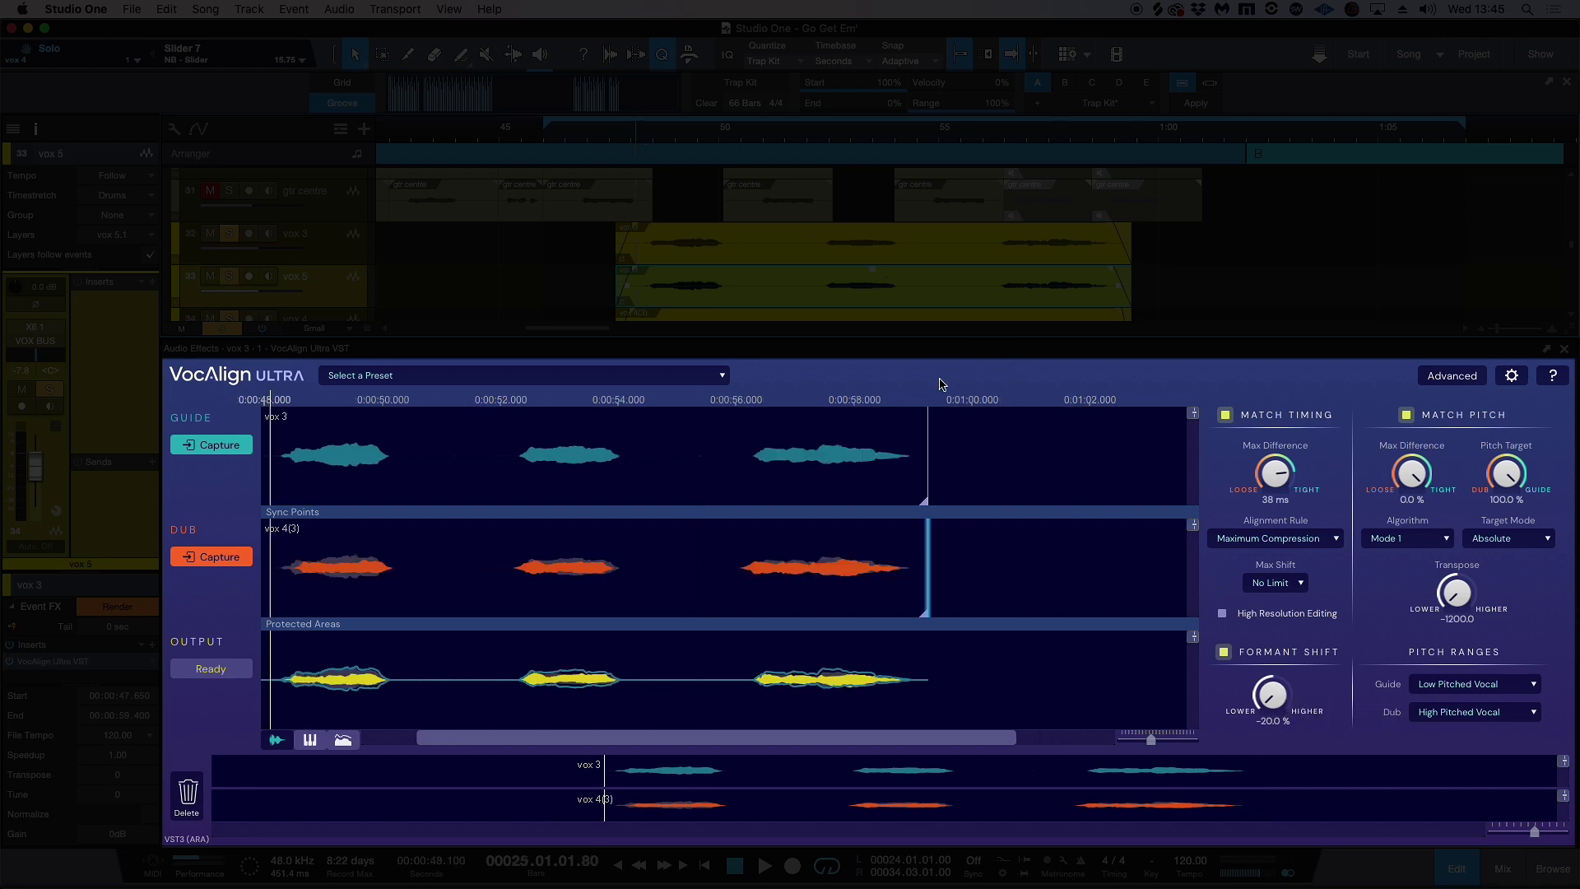
{"action": "key", "text": "space"}
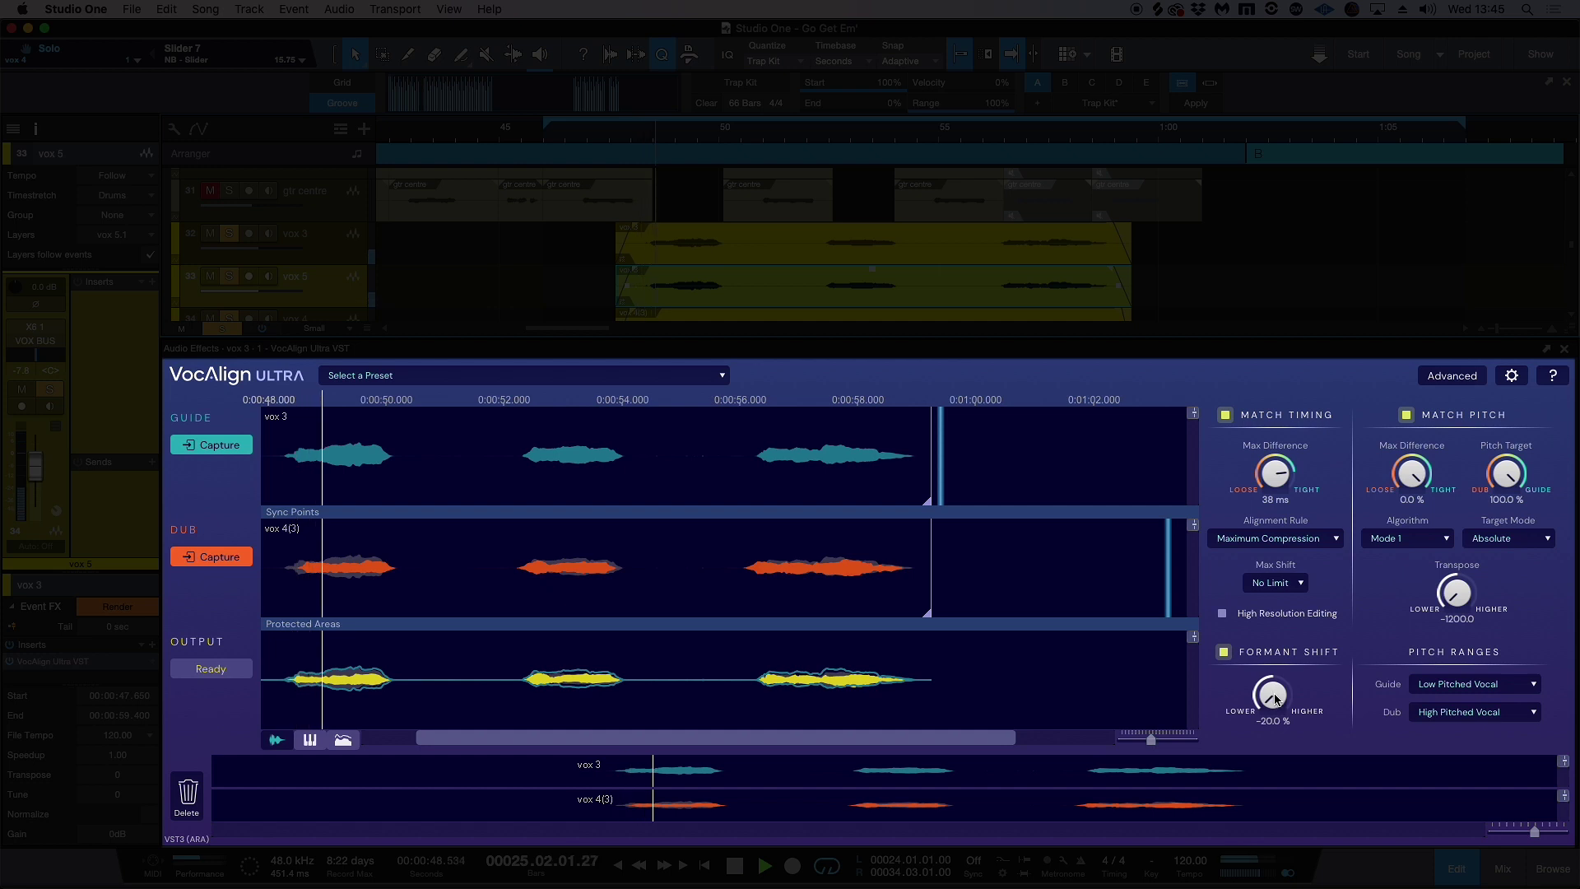
With transpose at -1200 cents, raise formant shift to about -8.8 % and close the editor
{"action": "mouse_move", "coordinate": [1288, 712]}
{"action": "left_mouse_down"}
{"action": "mouse_move", "coordinate": [1280, 658]}
{"action": "mouse_move", "coordinate": [1276, 696]}
{"action": "left_mouse_up"}
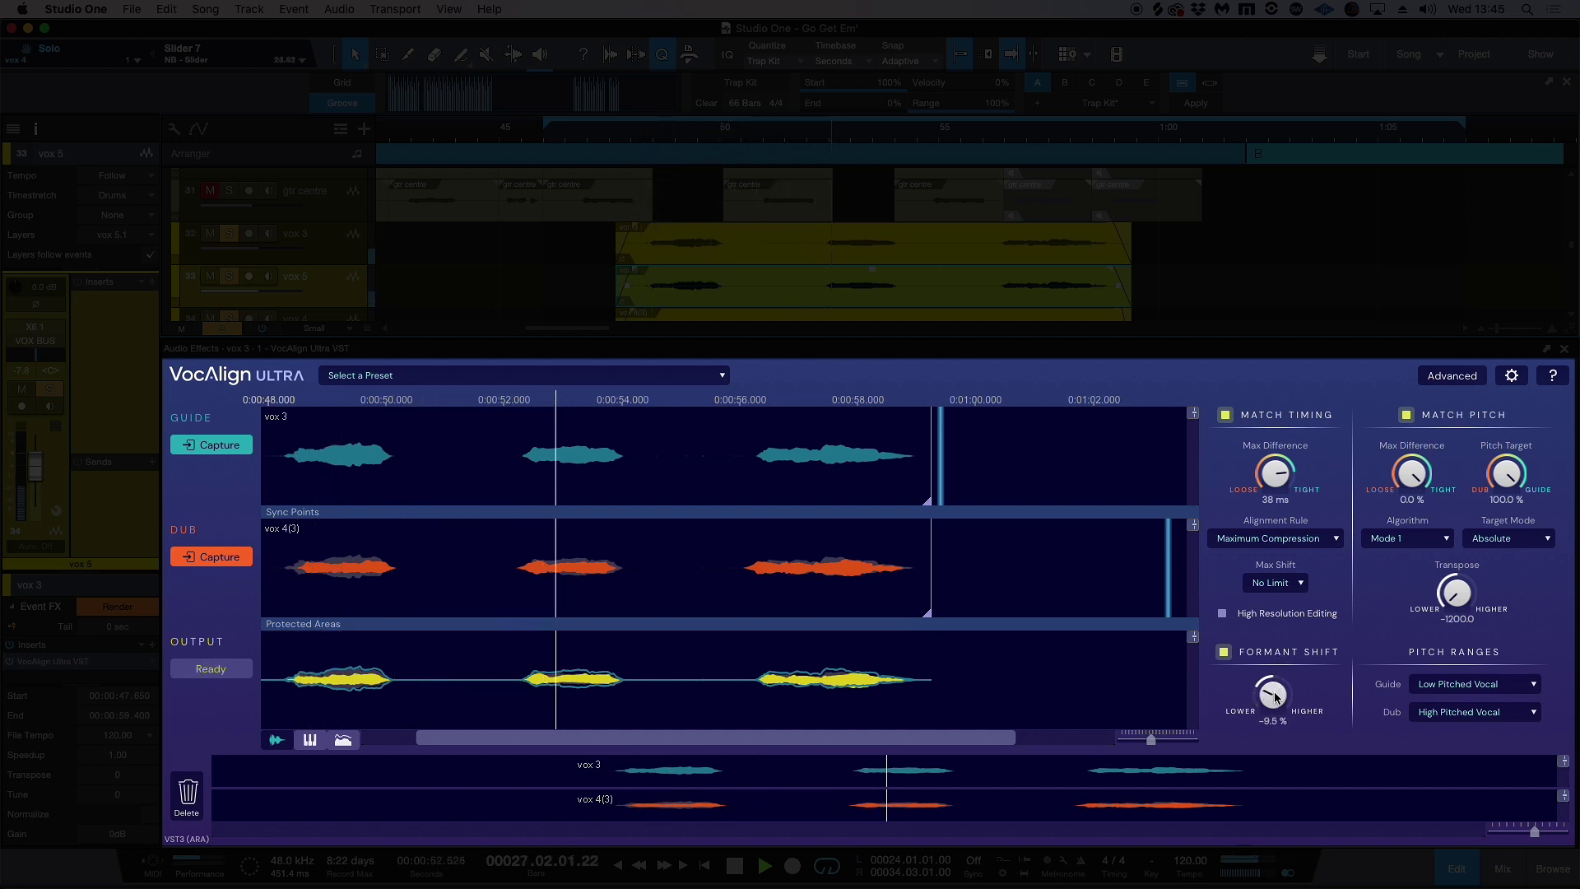
{"action": "scroll", "coordinate": [1276, 696], "scroll_direction": "up", "scroll_amount": 1}
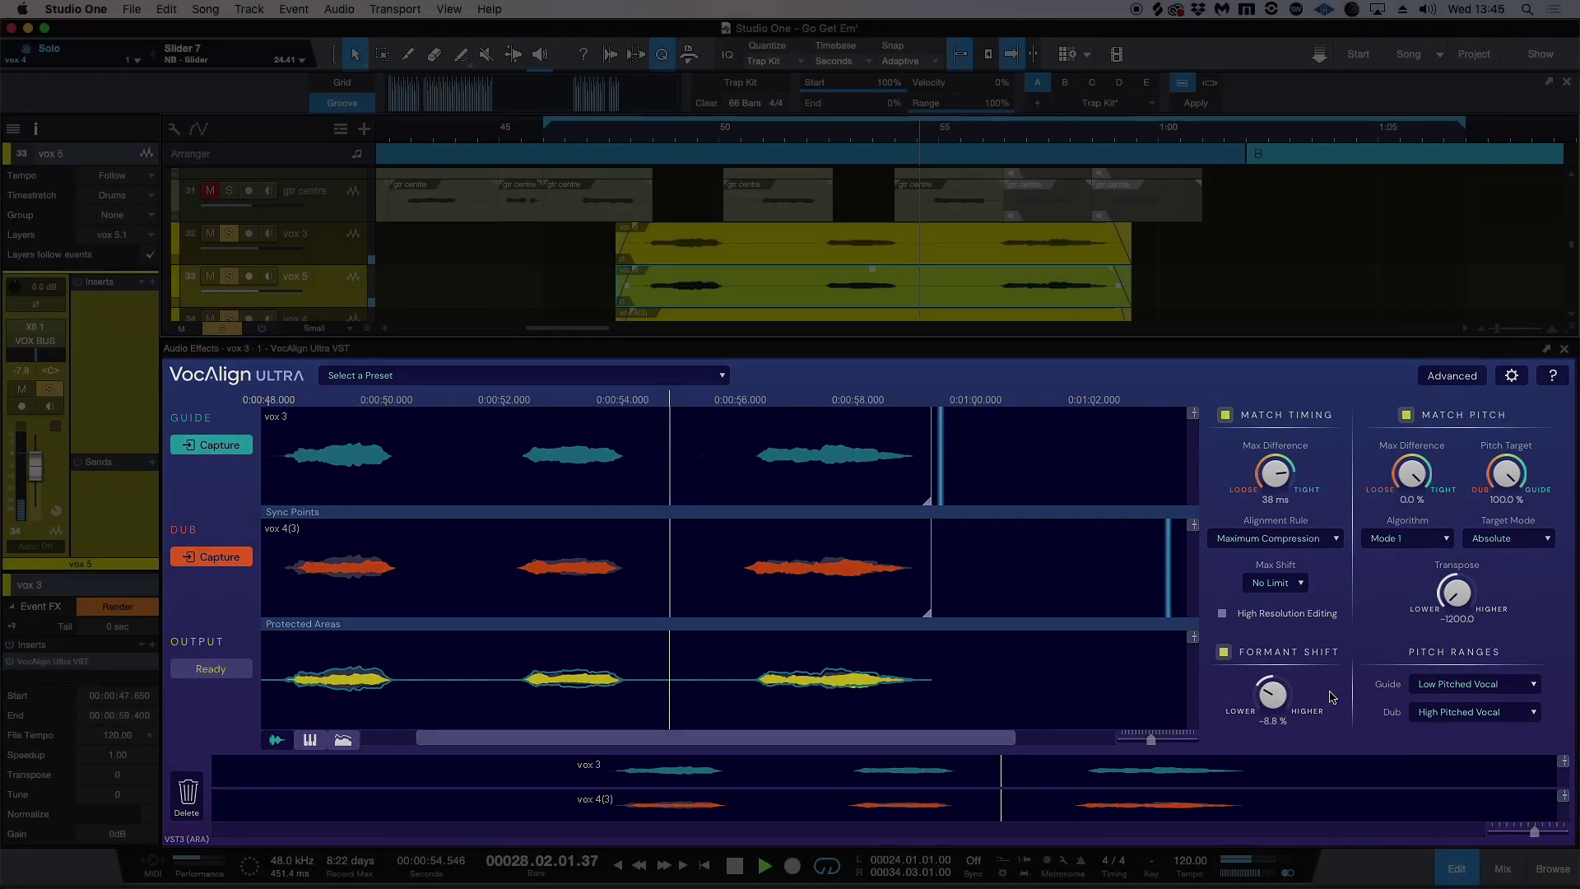
{"action": "key", "text": "F2"}
Move the vox 5 track above vox 3 and lower its volume to -10 dB
{"action": "key", "text": "space"}
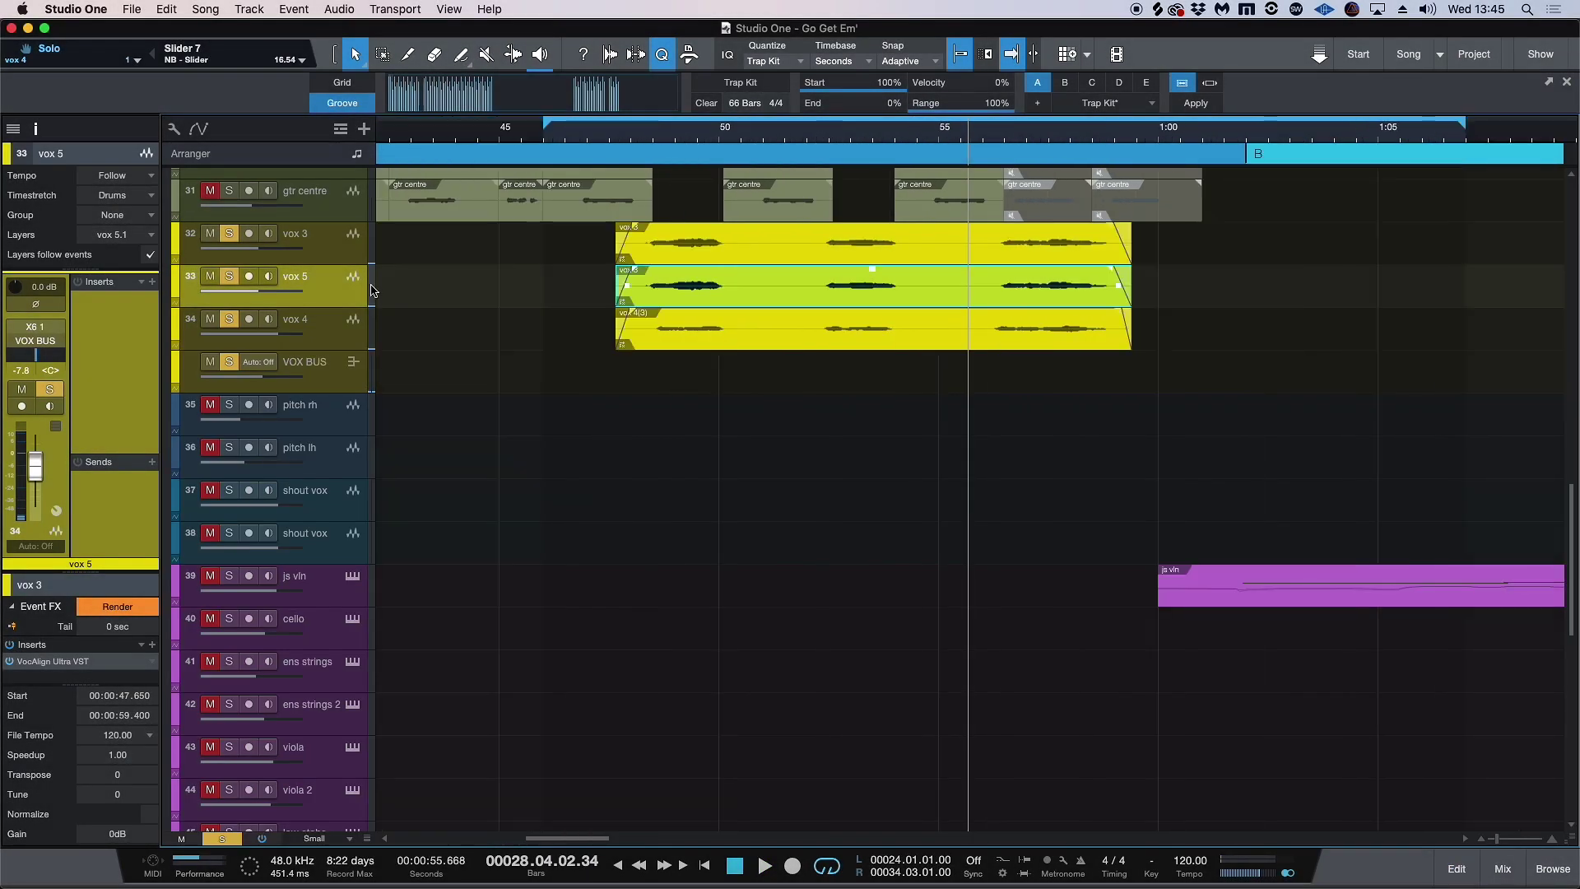
{"action": "left_click_drag", "start_coordinate": [337, 290], "coordinate": [338, 241]}
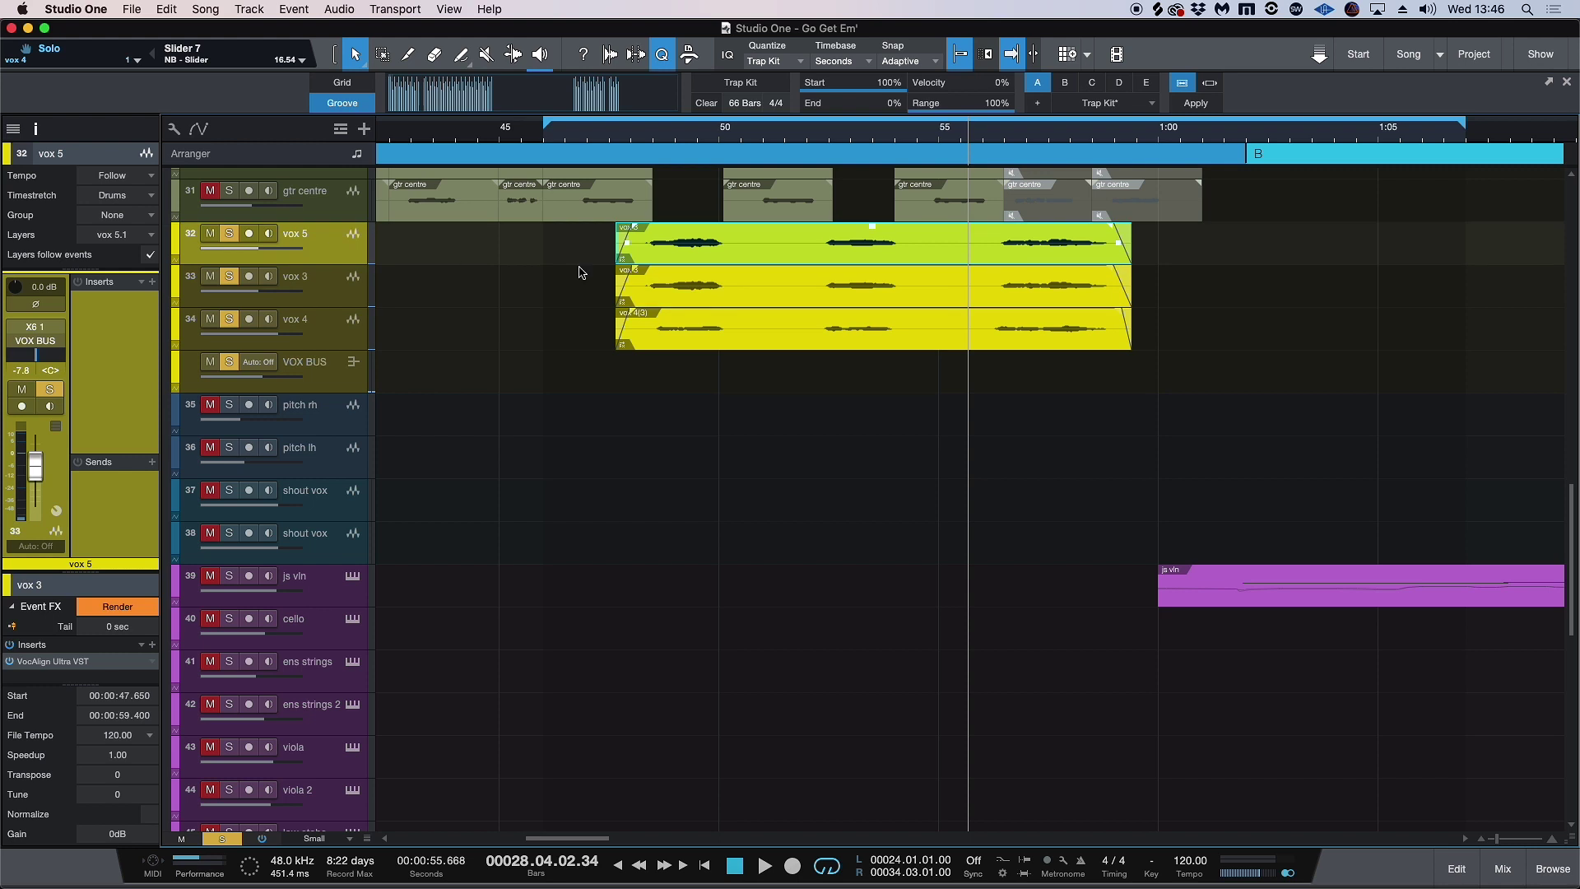
{"action": "scroll", "coordinate": [476, 406], "scroll_direction": "up", "scroll_amount": 1}
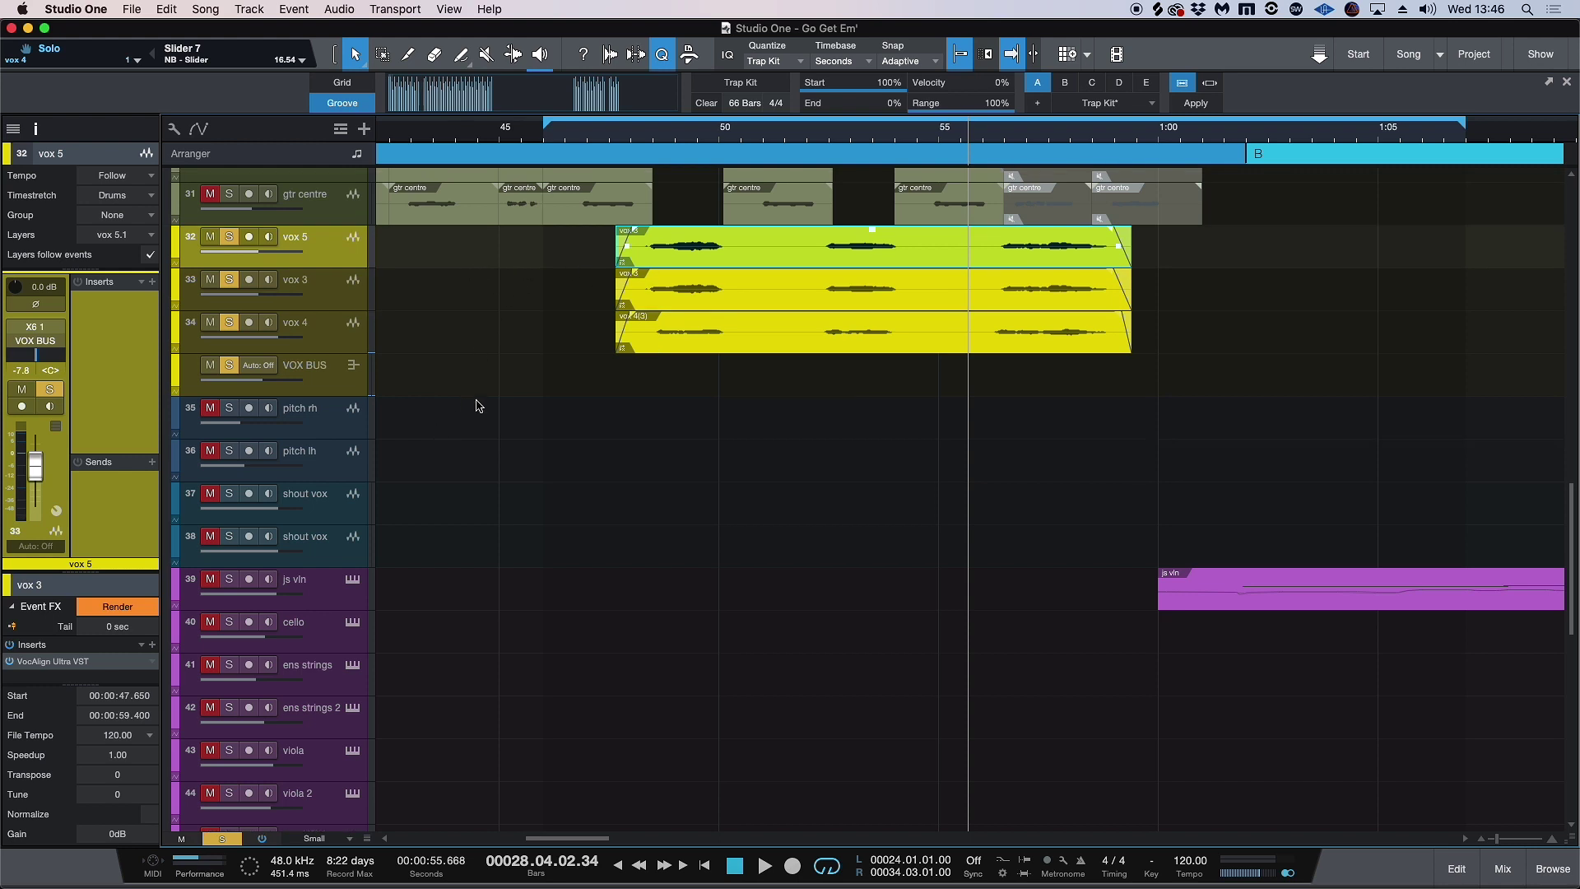
{"action": "scroll", "coordinate": [485, 411], "scroll_direction": "up", "scroll_amount": 1}
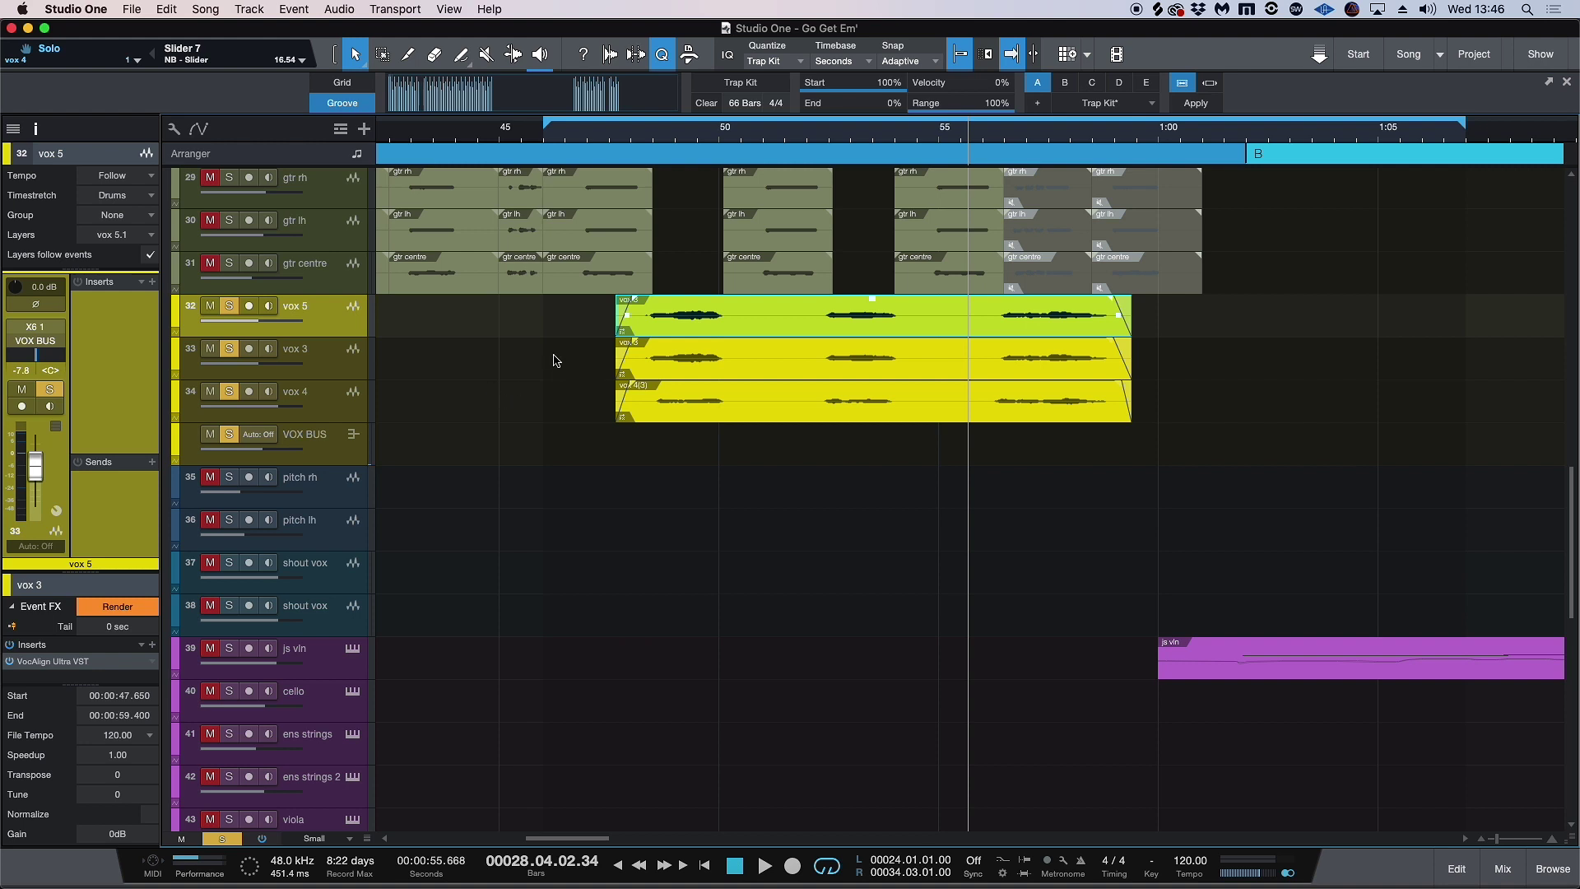
{"action": "scroll", "coordinate": [562, 343], "scroll_direction": "up", "scroll_amount": 2}
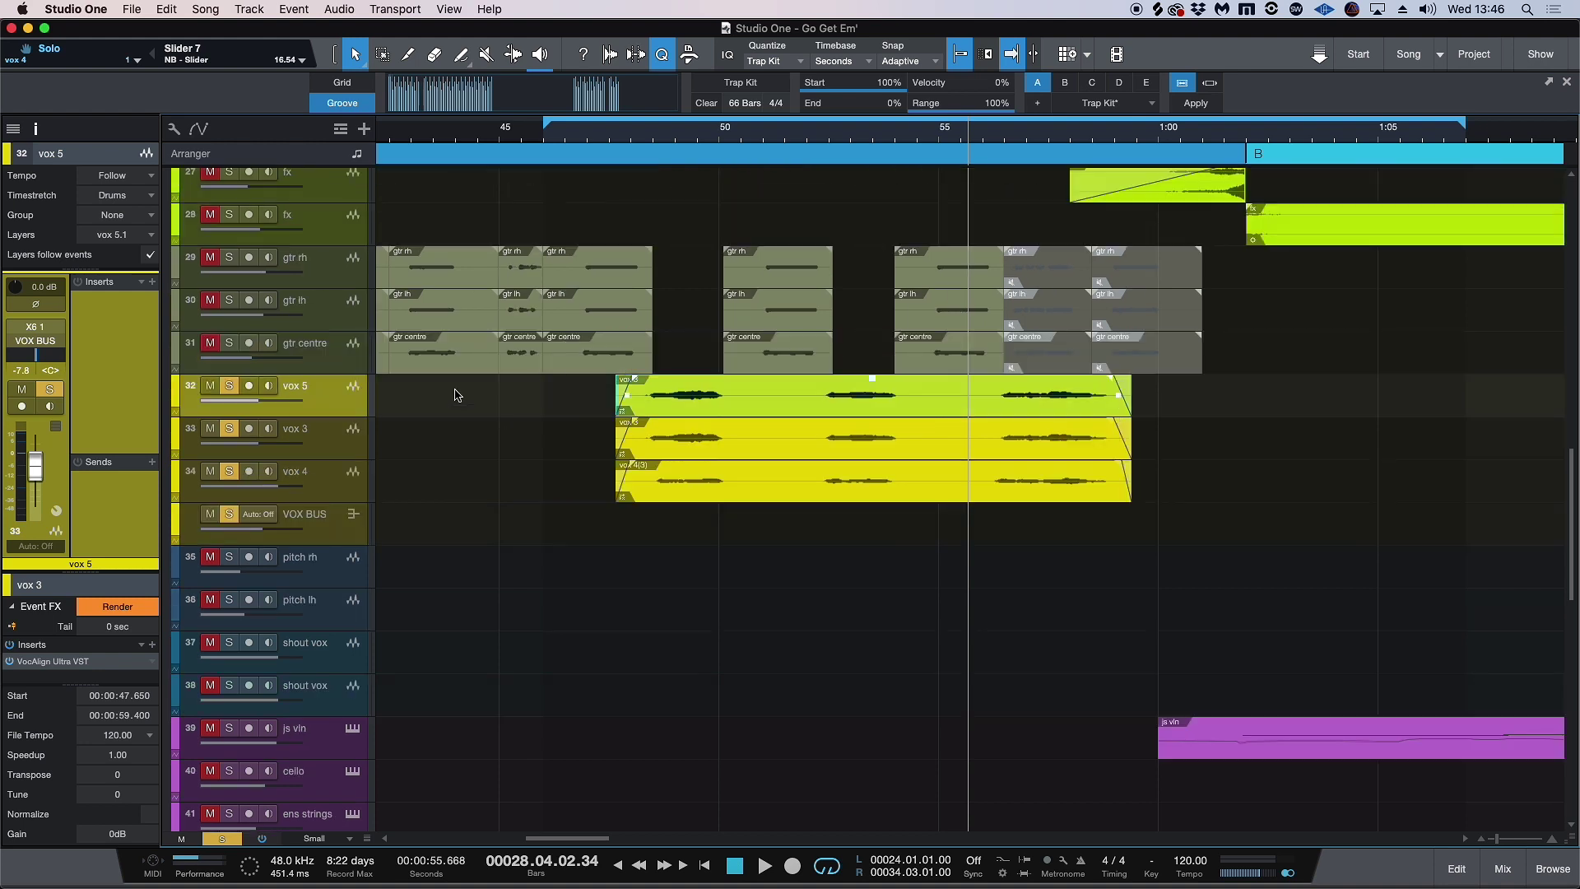
{"action": "left_click_drag", "start_coordinate": [293, 398], "coordinate": [286, 406]}
{"action": "left_click", "coordinate": [345, 454]}
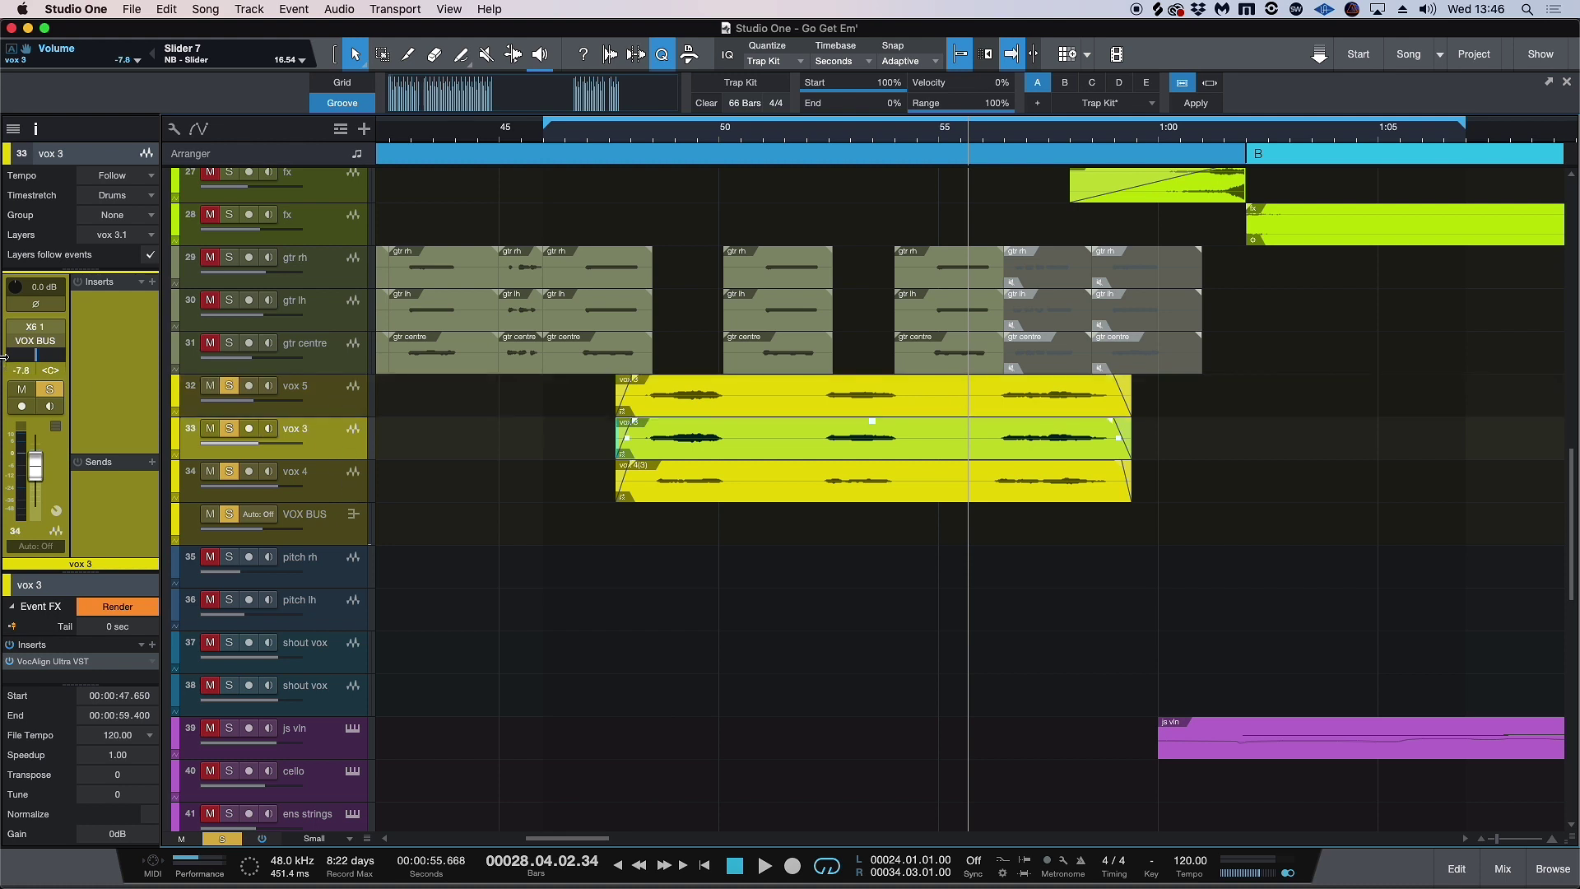
{"action": "left_click", "coordinate": [318, 477]}
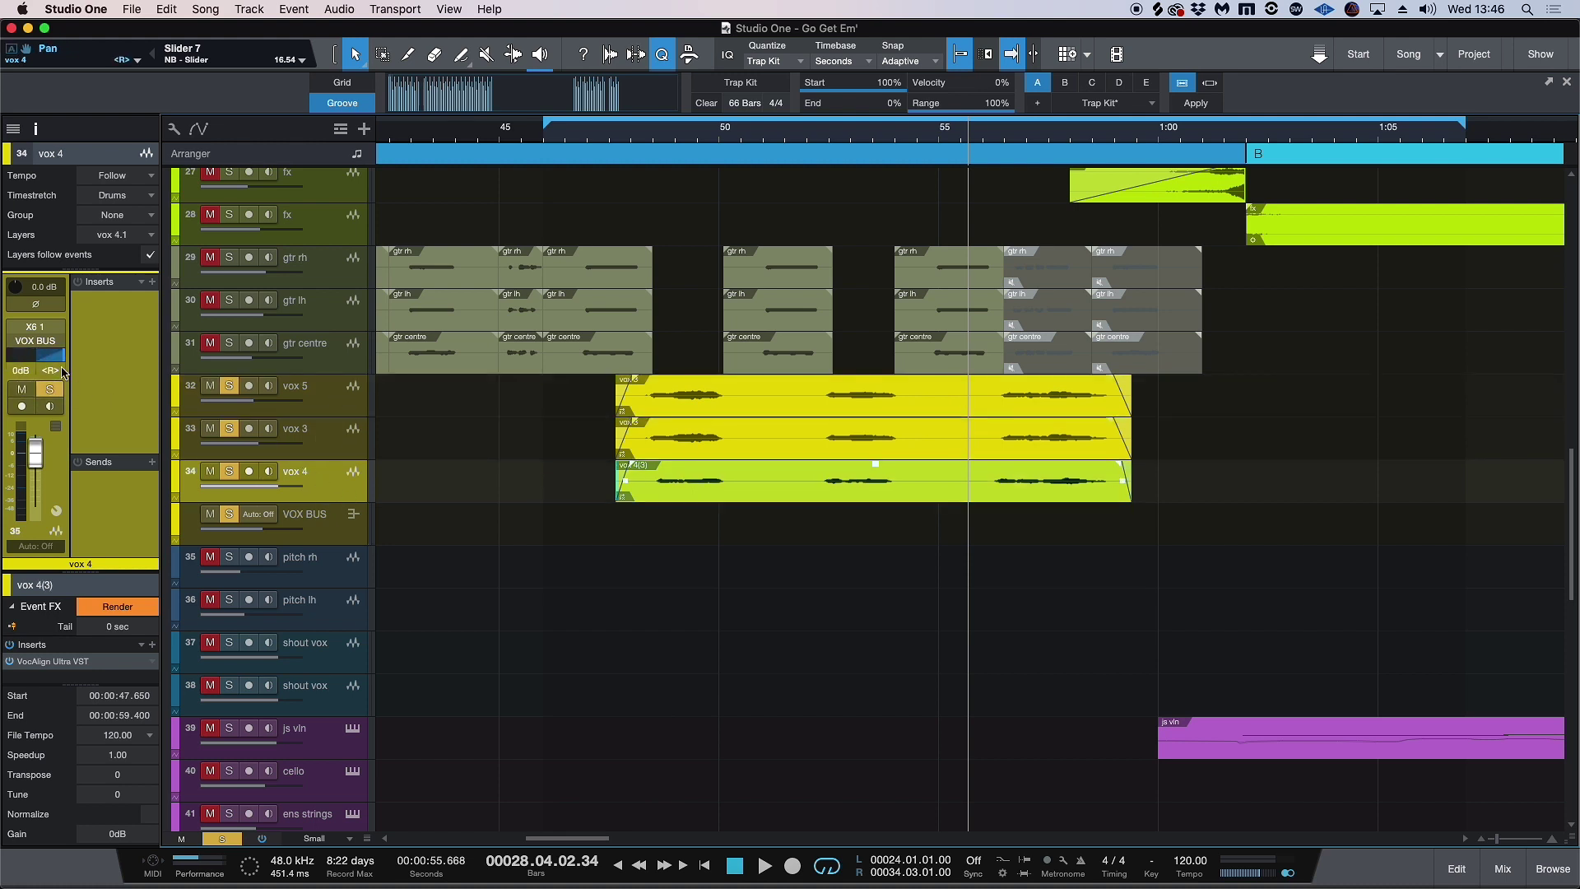
Rename the vox 5 track to 'center'
{"action": "left_click", "coordinate": [294, 394]}
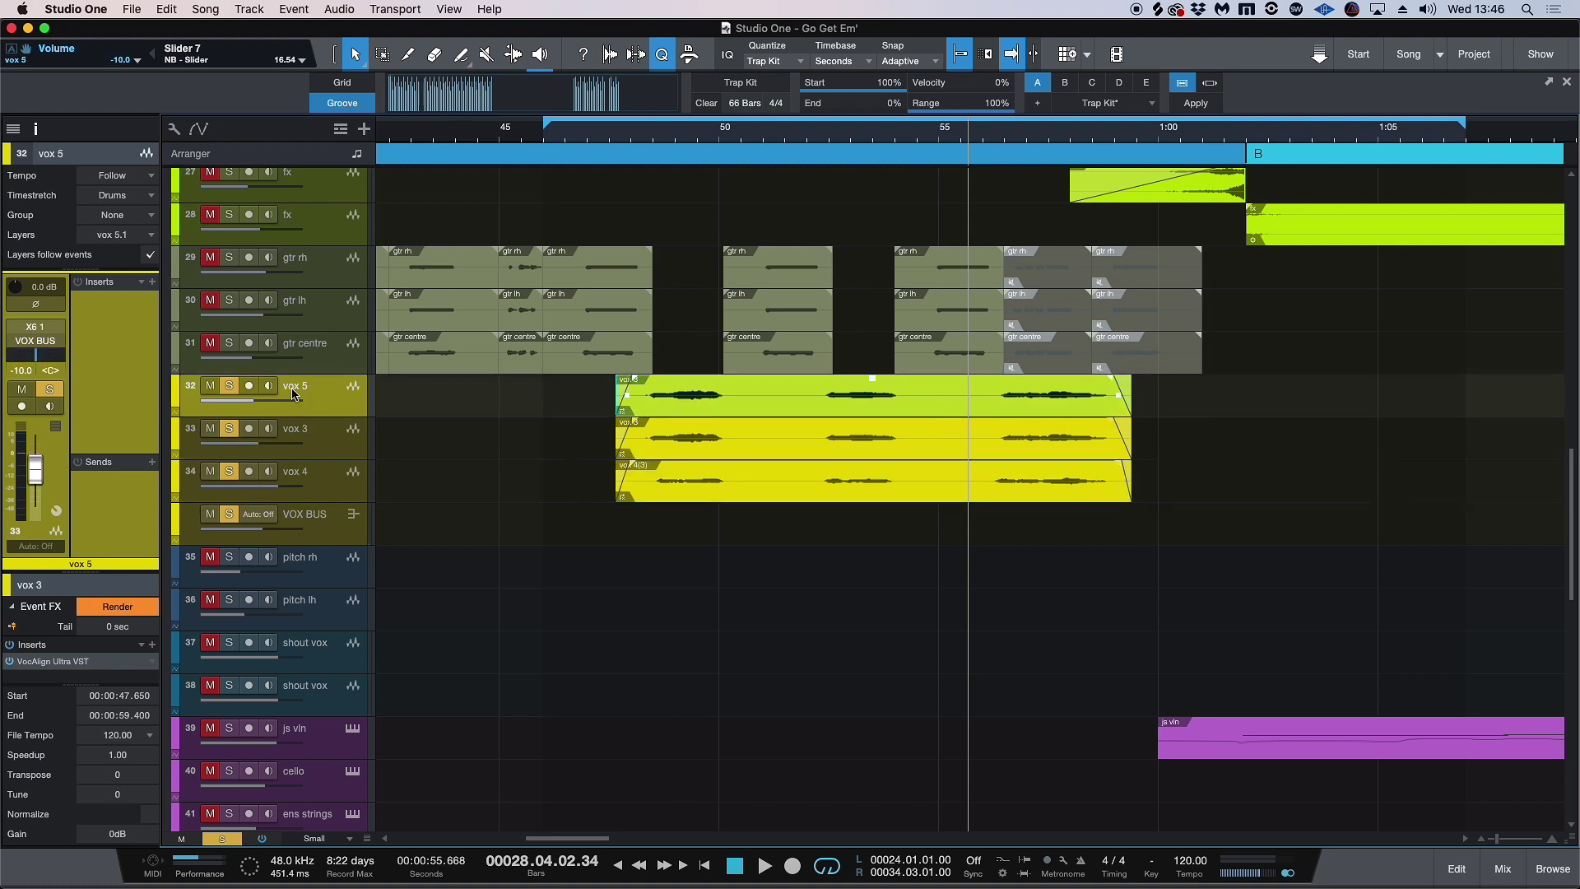
{"action": "type", "text": "center"}
{"action": "key", "text": "Return"}
{"action": "scroll", "coordinate": [406, 415], "scroll_direction": "up", "scroll_amount": 1}
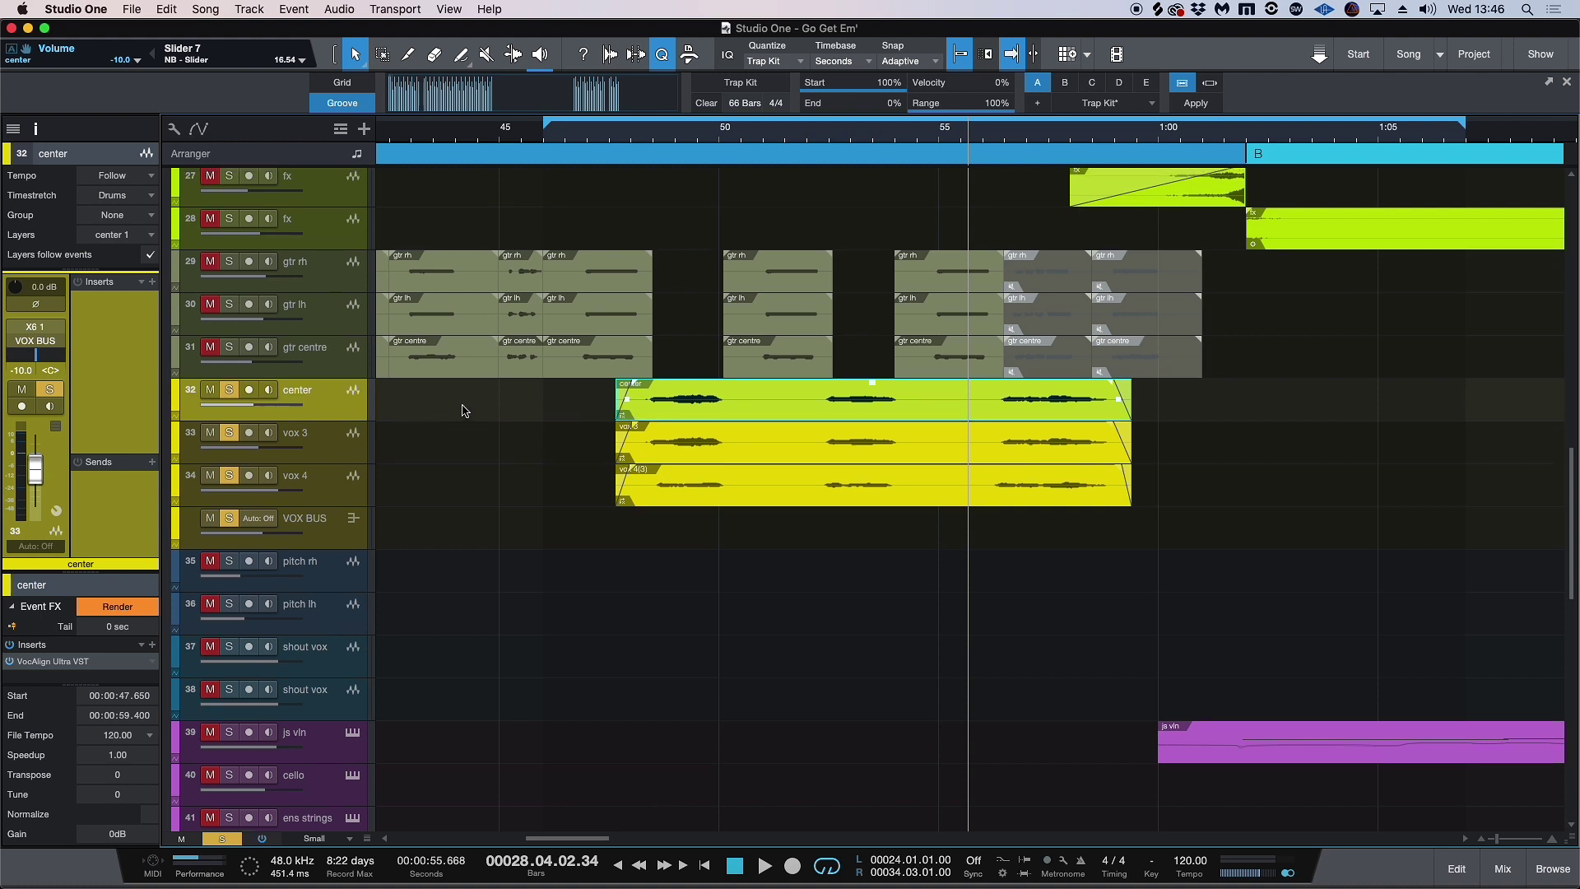
Clear all solos, save the song, and play the center, vox 3 and vox 4 stack from bar 24
{"action": "key", "text": "w"}
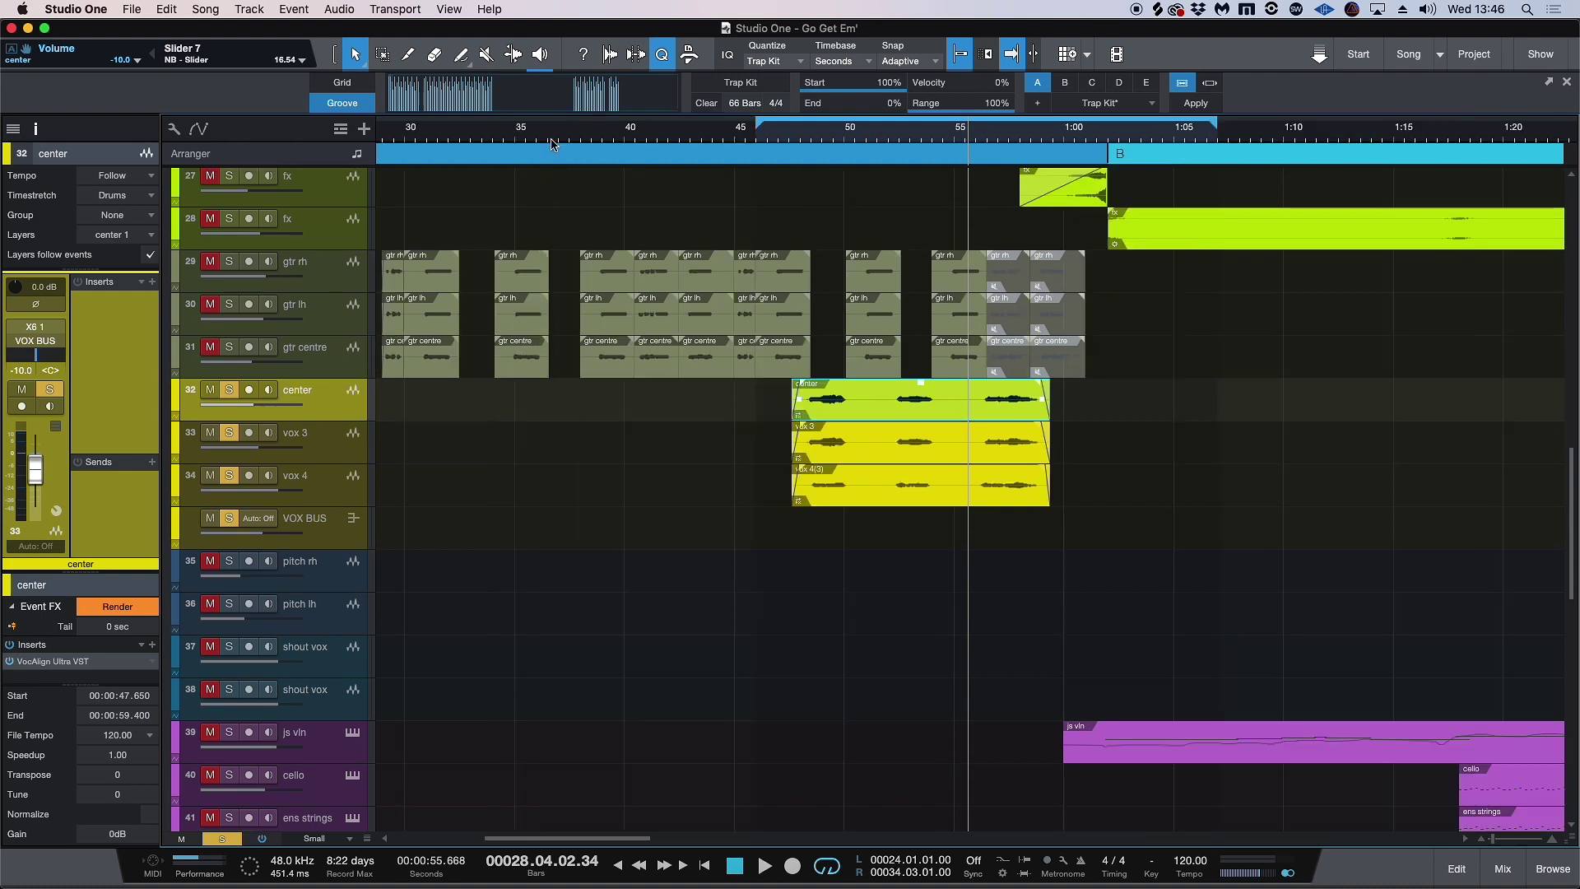
{"action": "left_click", "coordinate": [766, 144]}
{"action": "key", "text": "s"}
{"action": "key", "text": "super+s"}
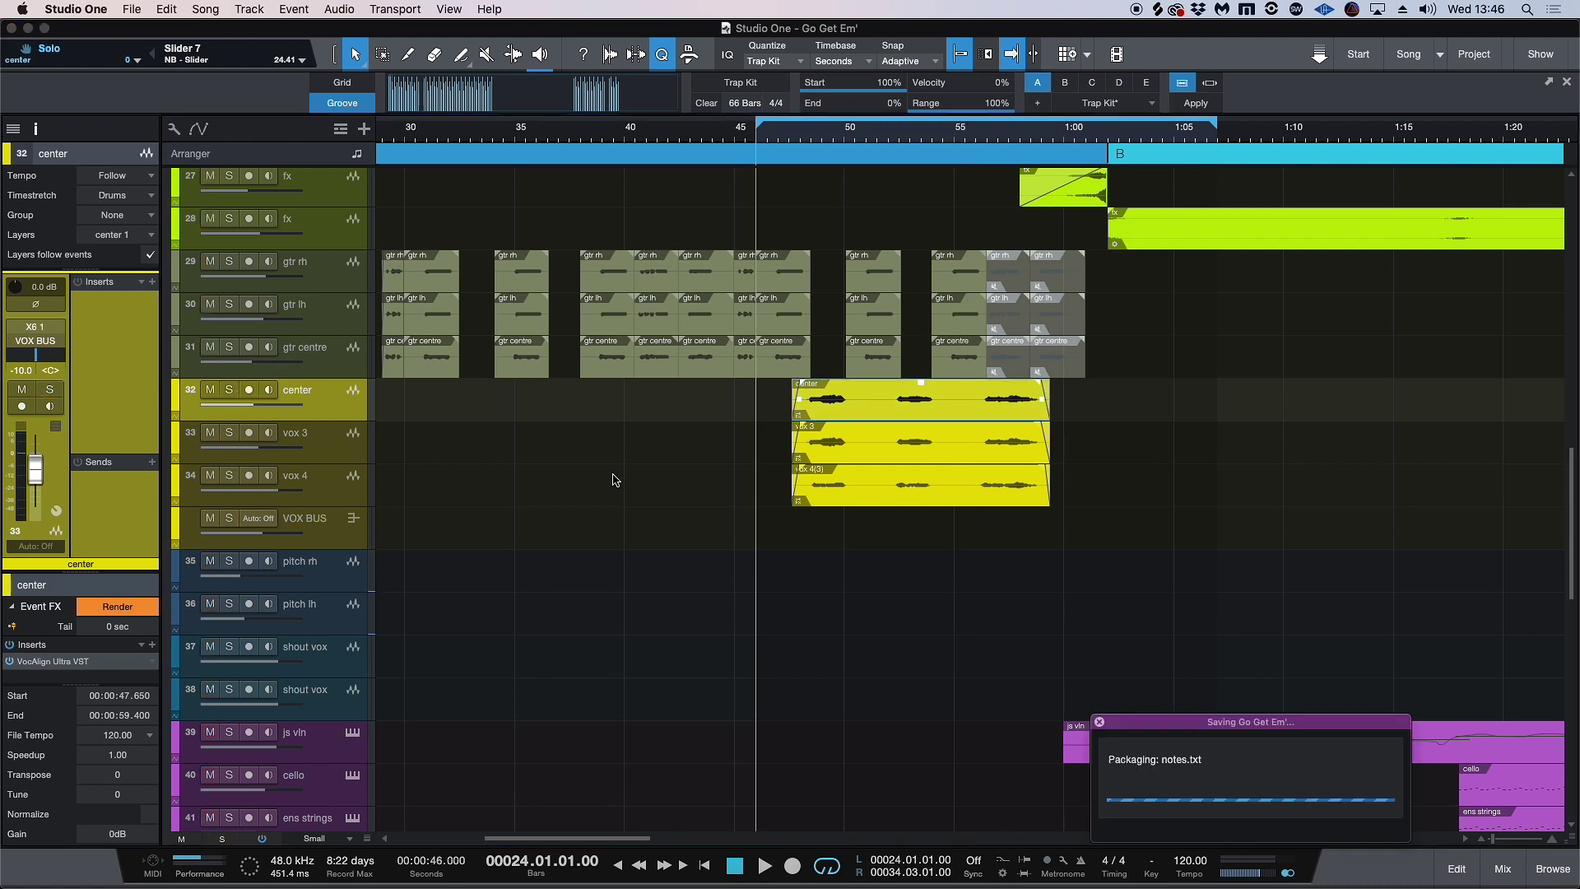
{"action": "key", "text": "space"}
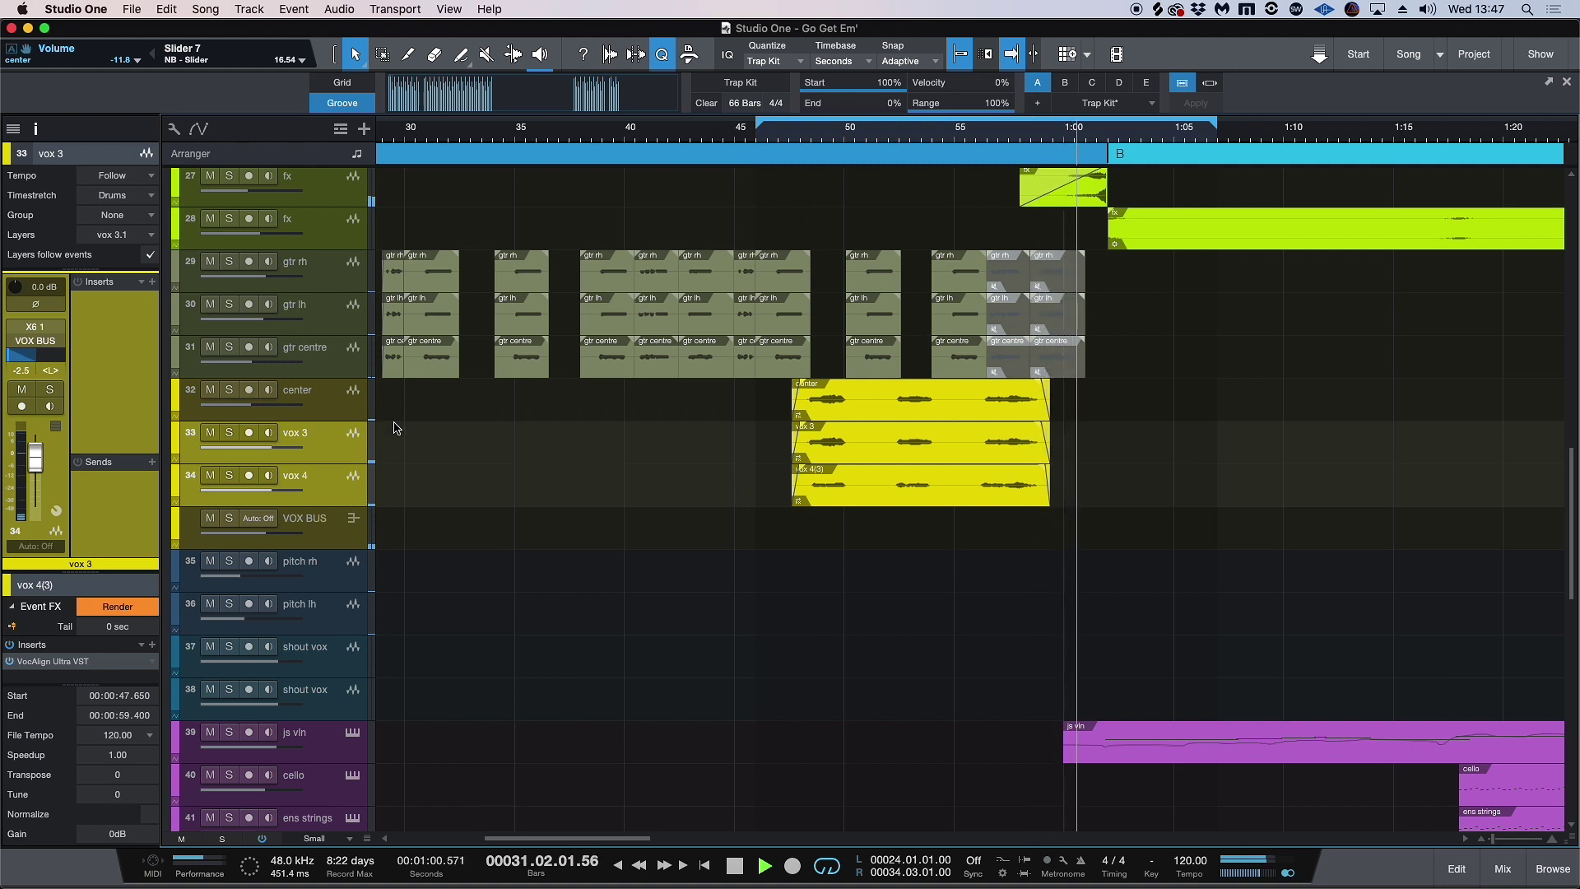
{"action": "key", "text": "space"}
{"action": "left_click", "coordinate": [344, 443]}
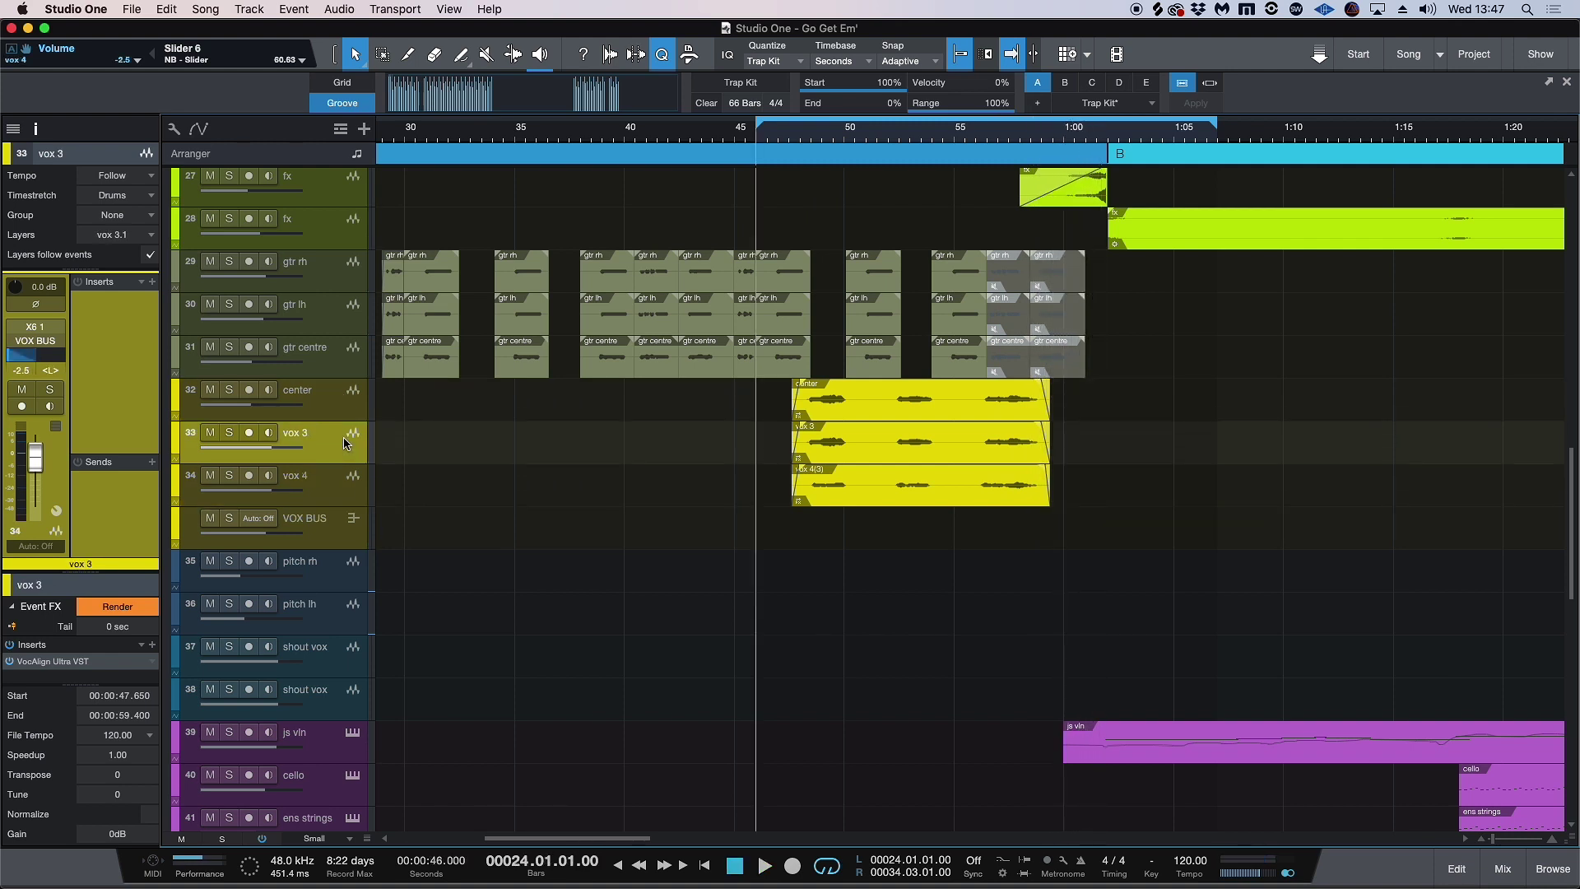